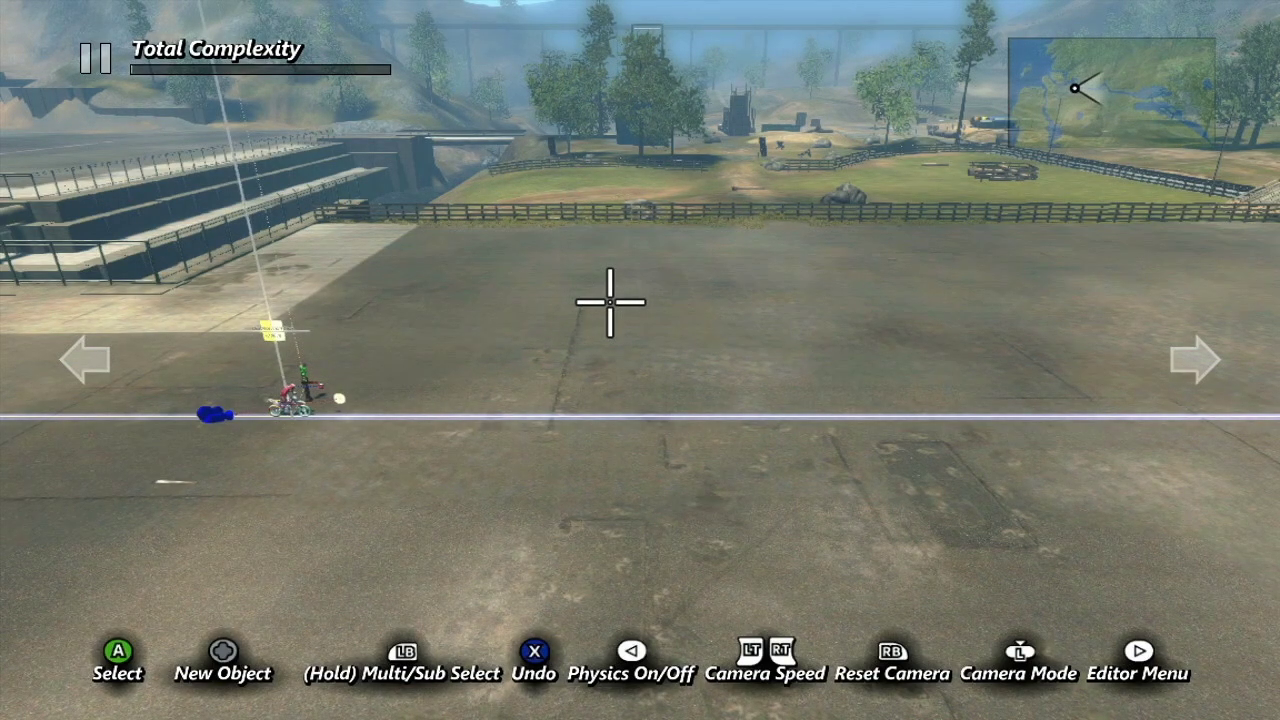
Step: Add a Warehouse from the Seed Buildings category and place it upright on the ground across the driving line beside the rider
{"action": "key", "text": "Up"}
{"action": "key", "text": "Right"}
{"action": "key", "text": "Right"}
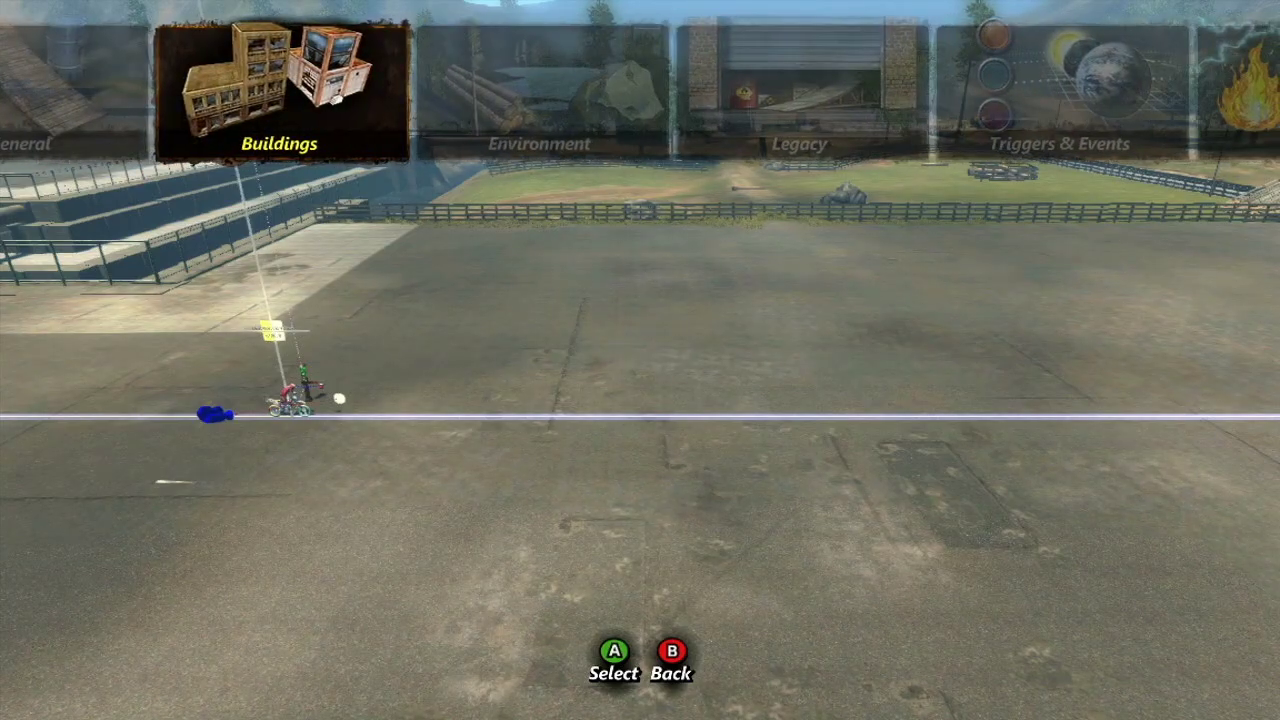
{"action": "key", "text": "Return"}
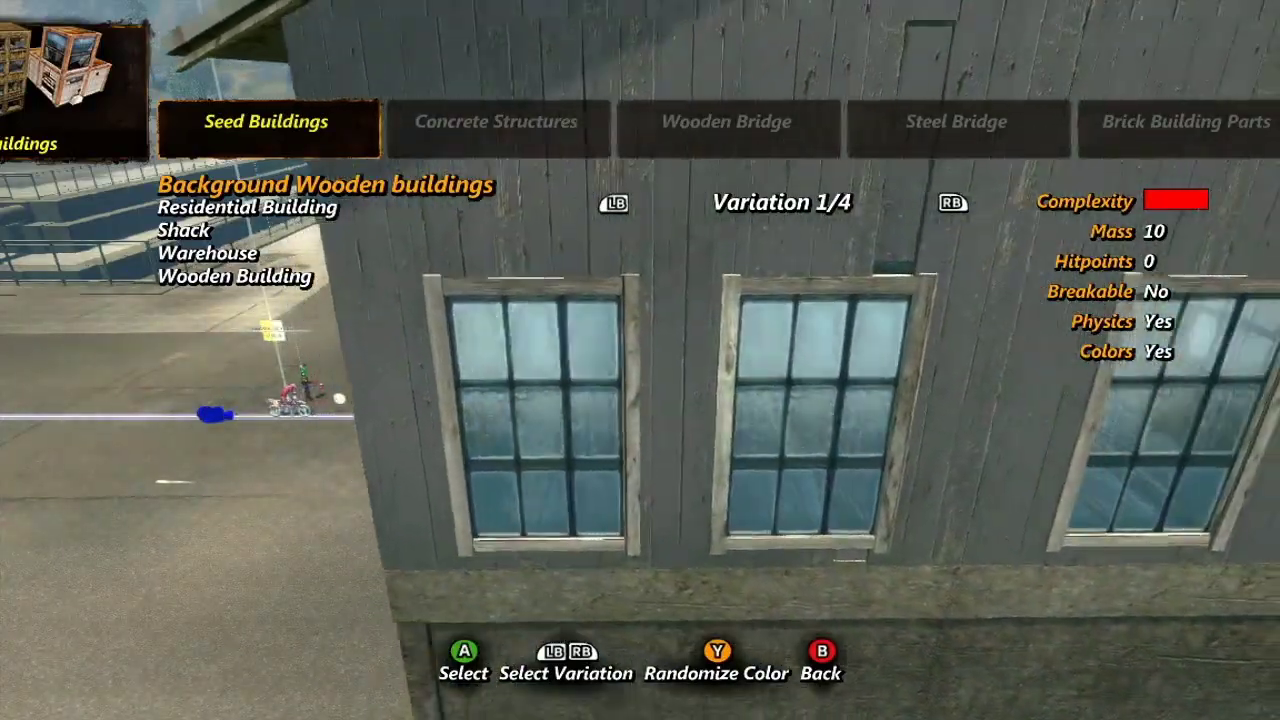
{"action": "key", "text": "Down"}
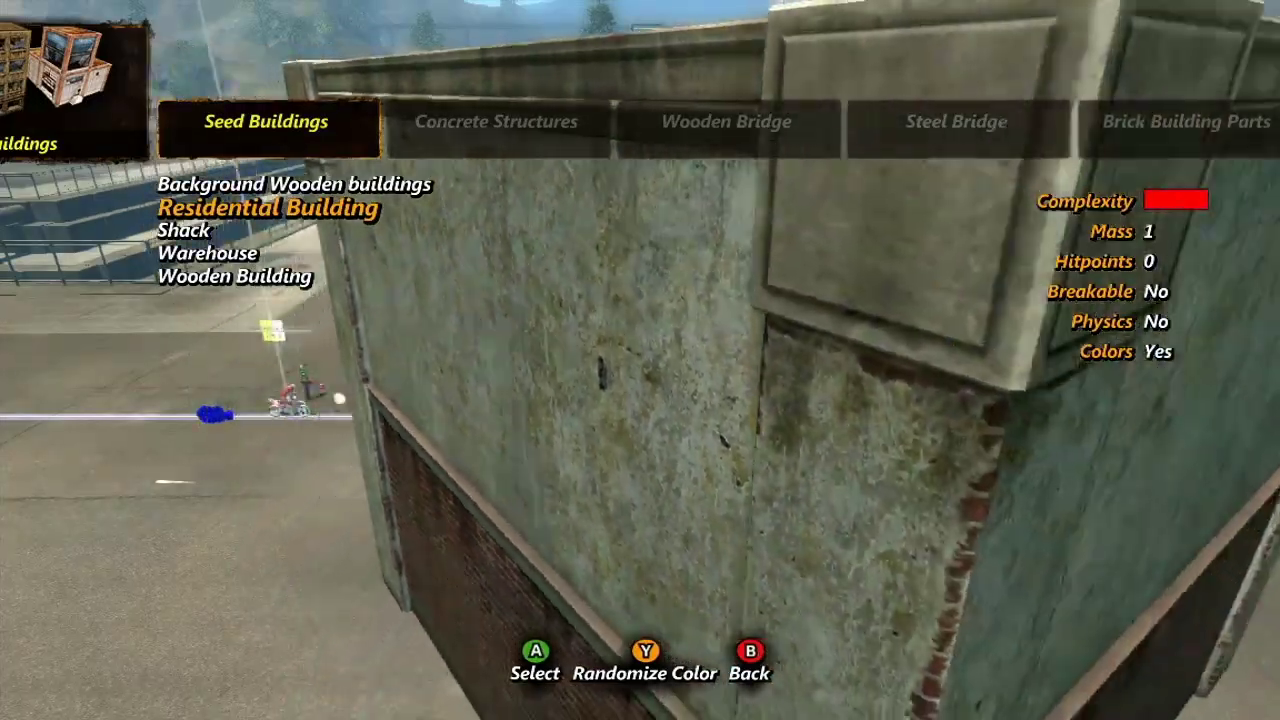
{"action": "key", "text": "Down"}
{"action": "key", "text": "Down"}
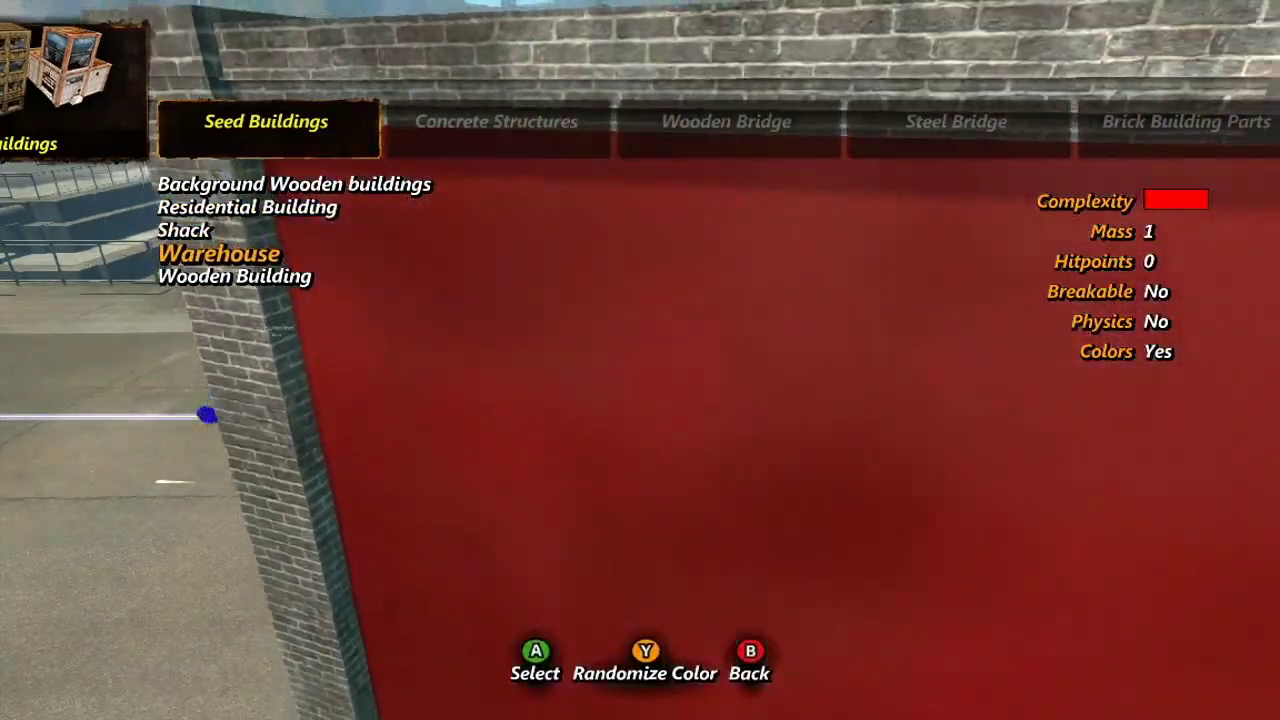
{"action": "key", "text": "Down"}
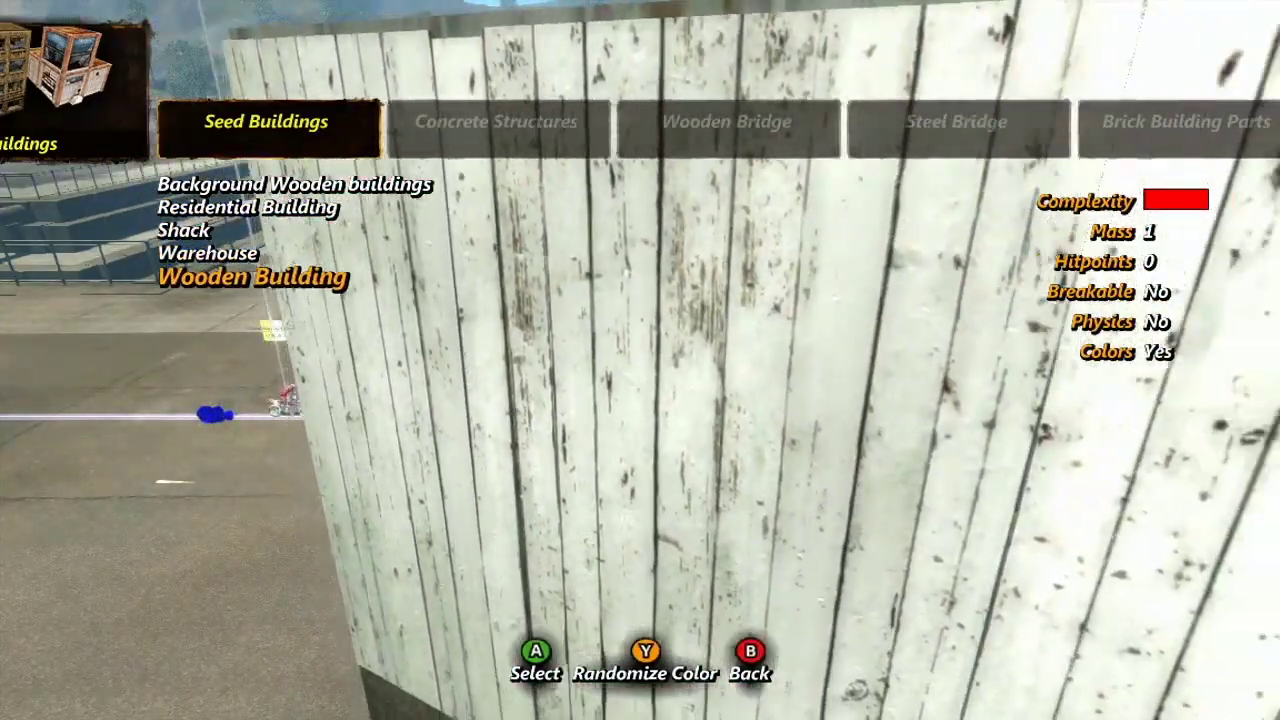
{"action": "key", "text": "Up"}
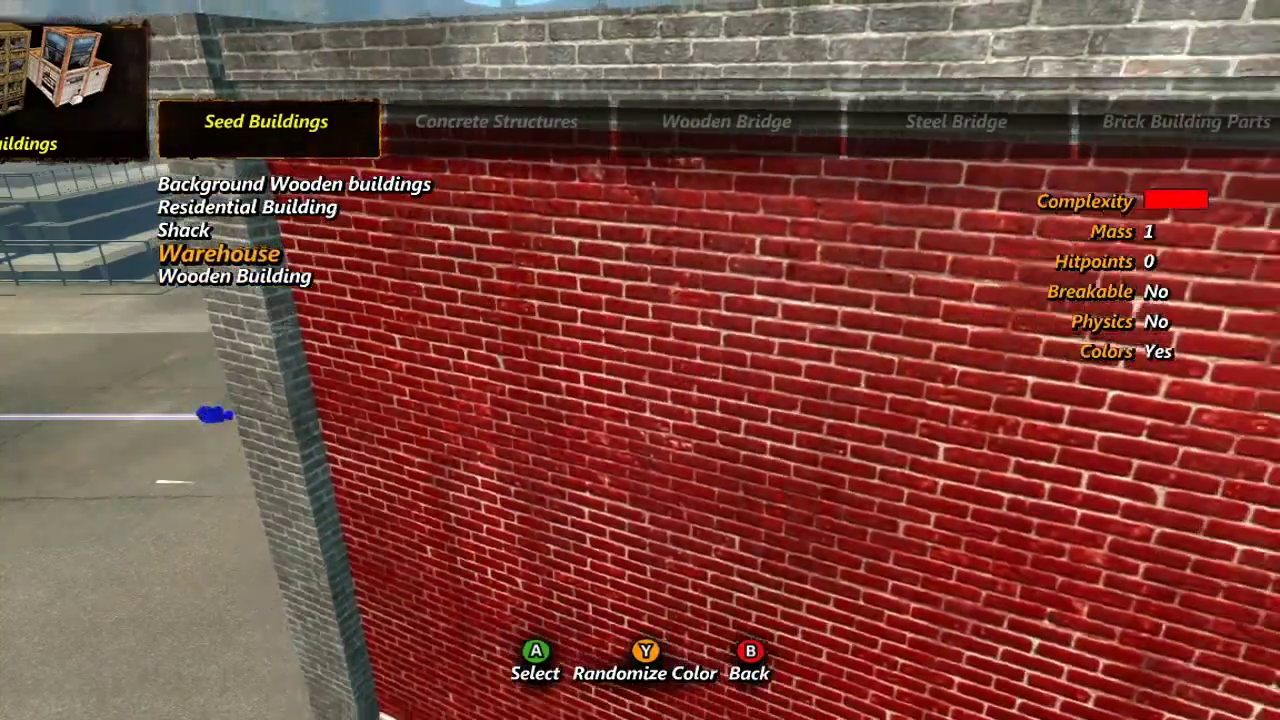
{"action": "key", "text": "Up"}
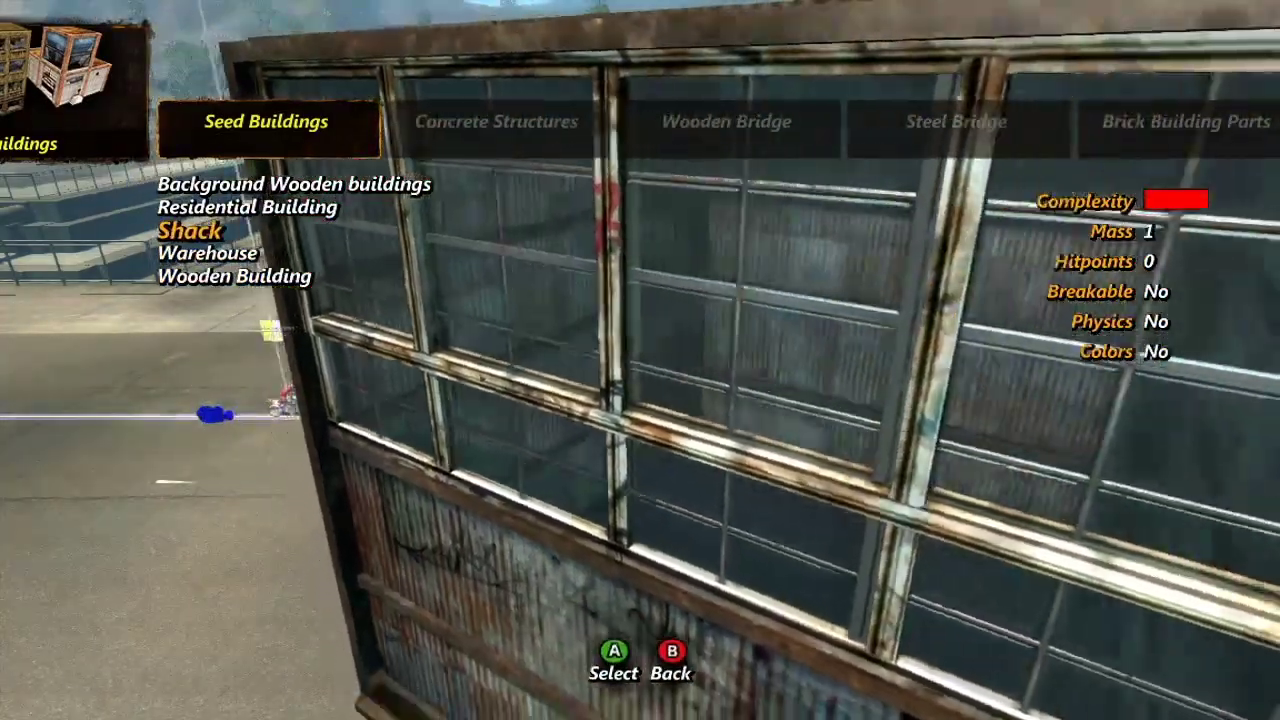
{"action": "key", "text": "Down"}
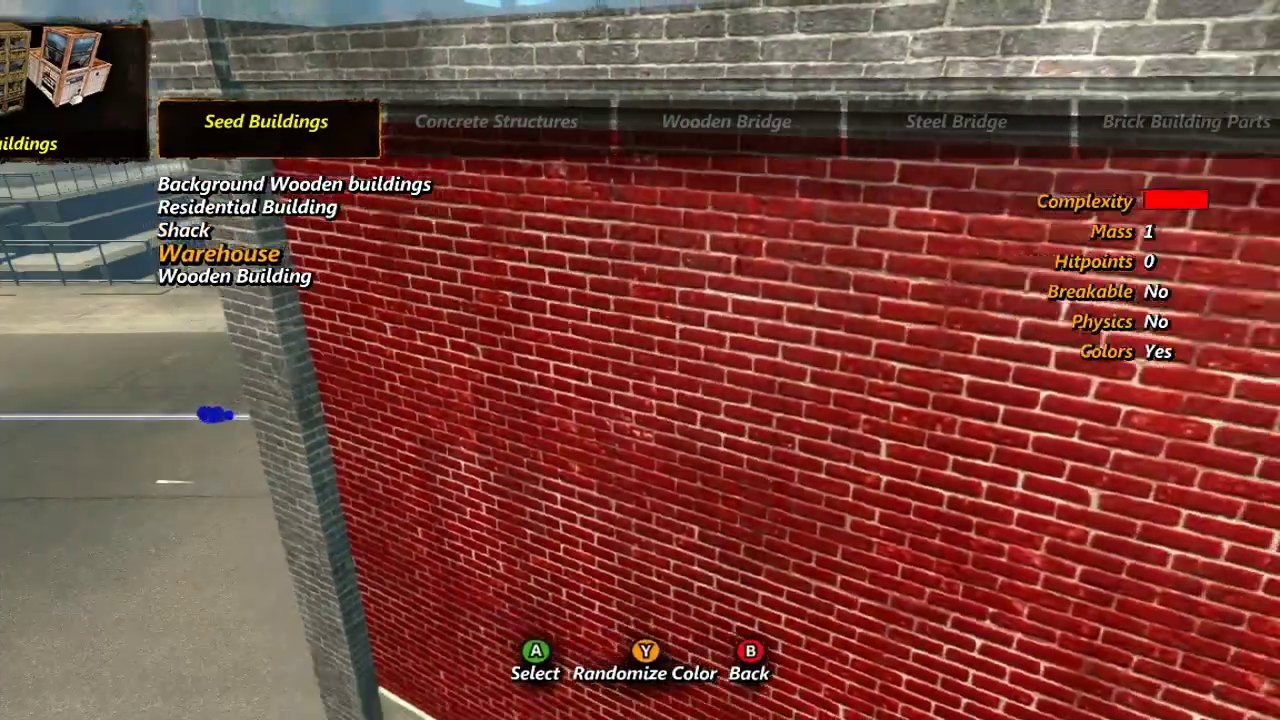
{"action": "key", "text": "Return"}
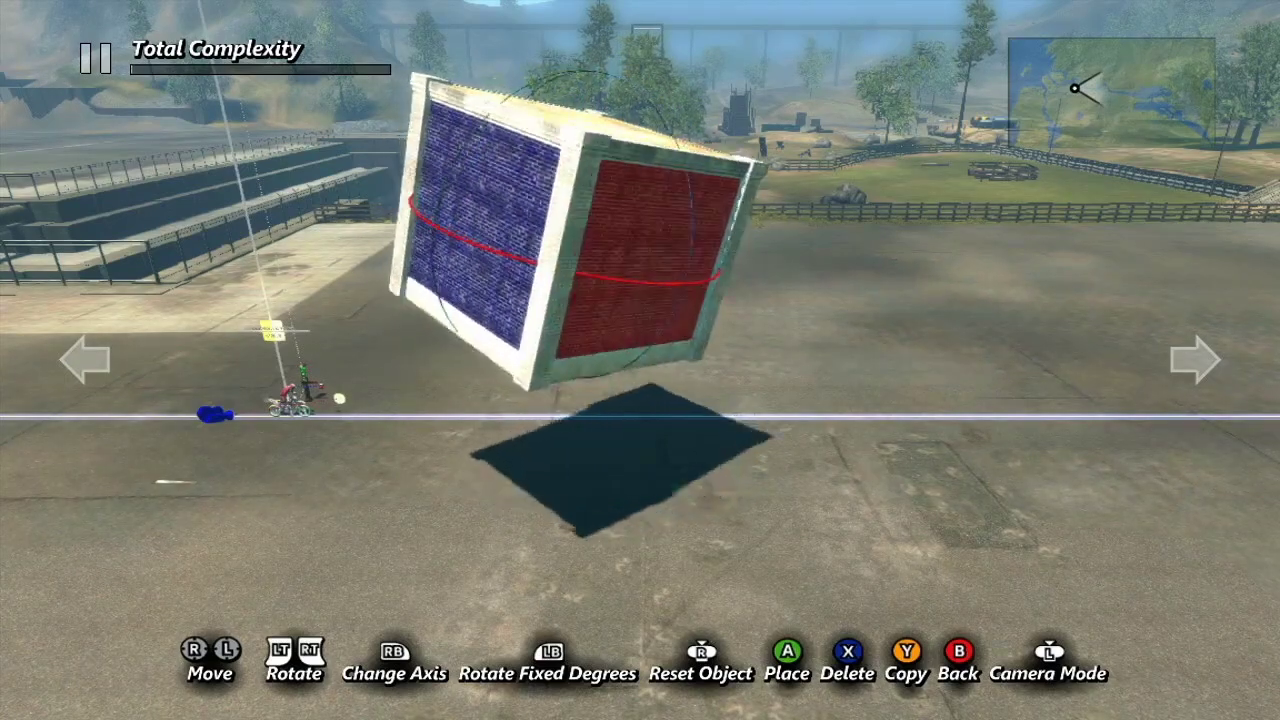
{"action": "key", "text": "Down"}
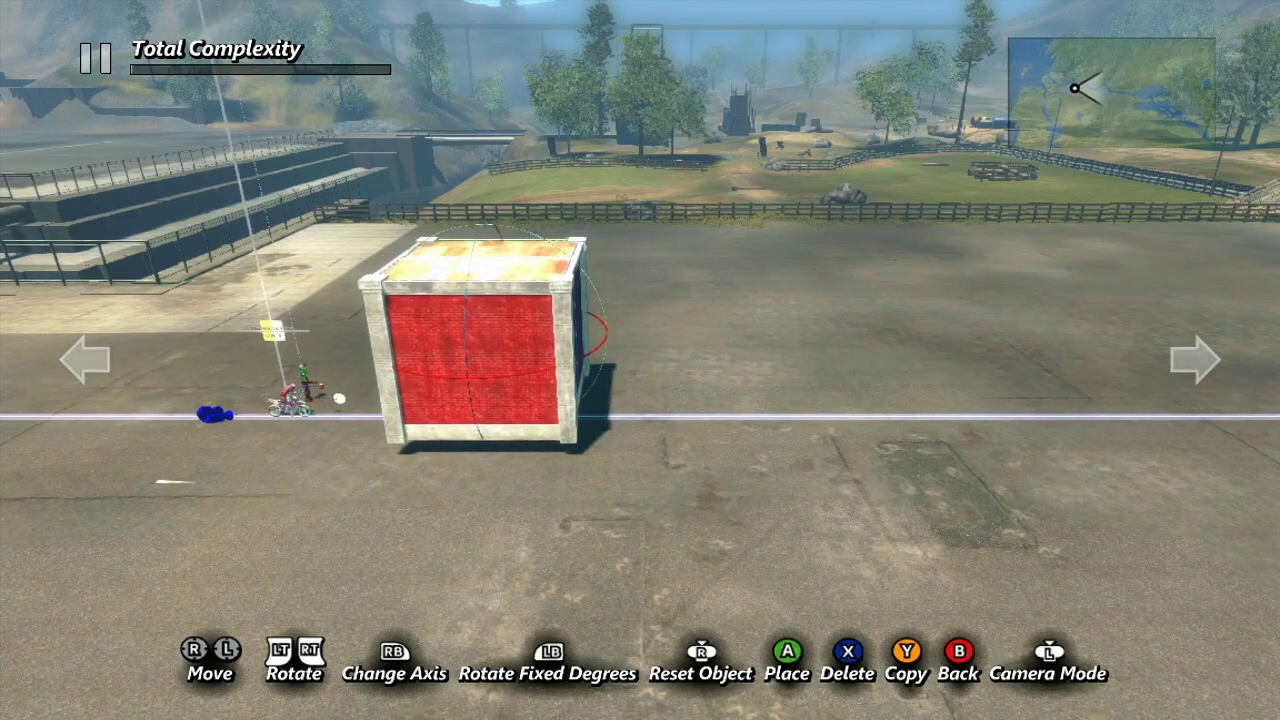
{"action": "key", "text": "a"}
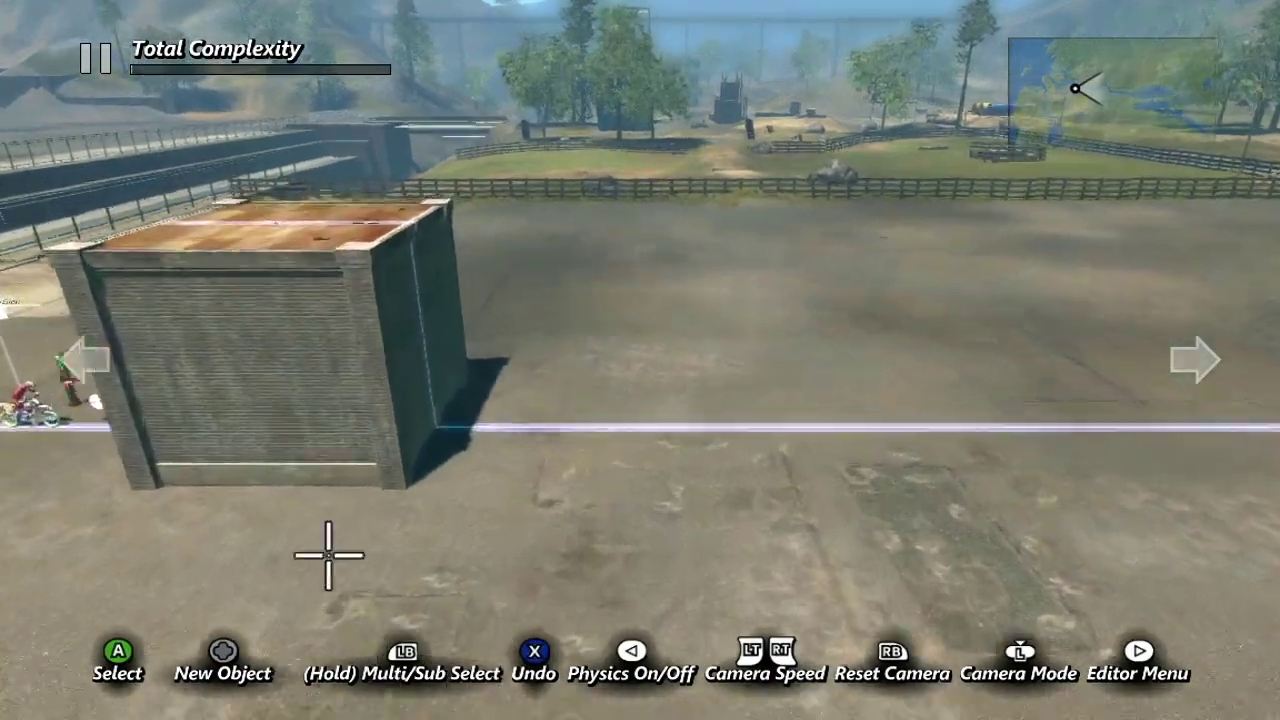
Step: Extend the warehouse's end wall along the driving line until the building is three wall sections long, and place it
{"action": "left_click", "coordinate": [266, 391]}
{"action": "key", "text": "b"}
{"action": "left_click", "coordinate": [398, 343]}
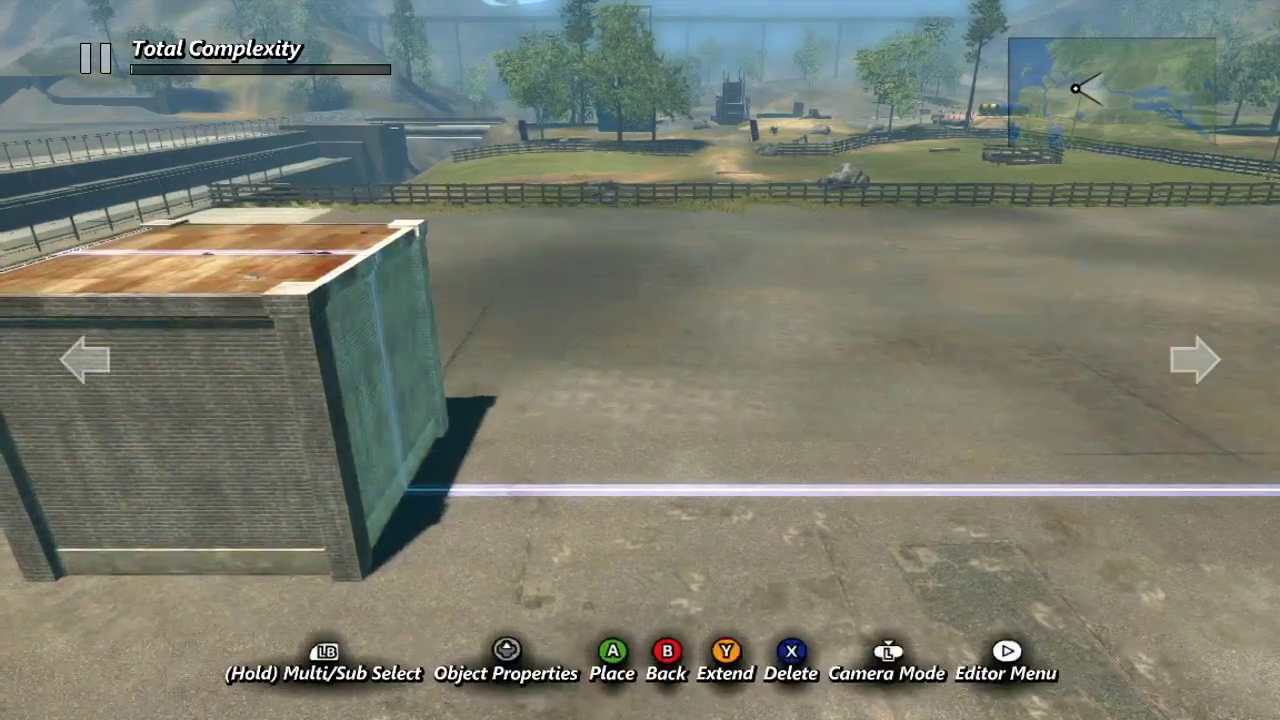
{"action": "key", "text": "b"}
{"action": "left_click", "coordinate": [271, 271]}
{"action": "key", "text": "Return"}
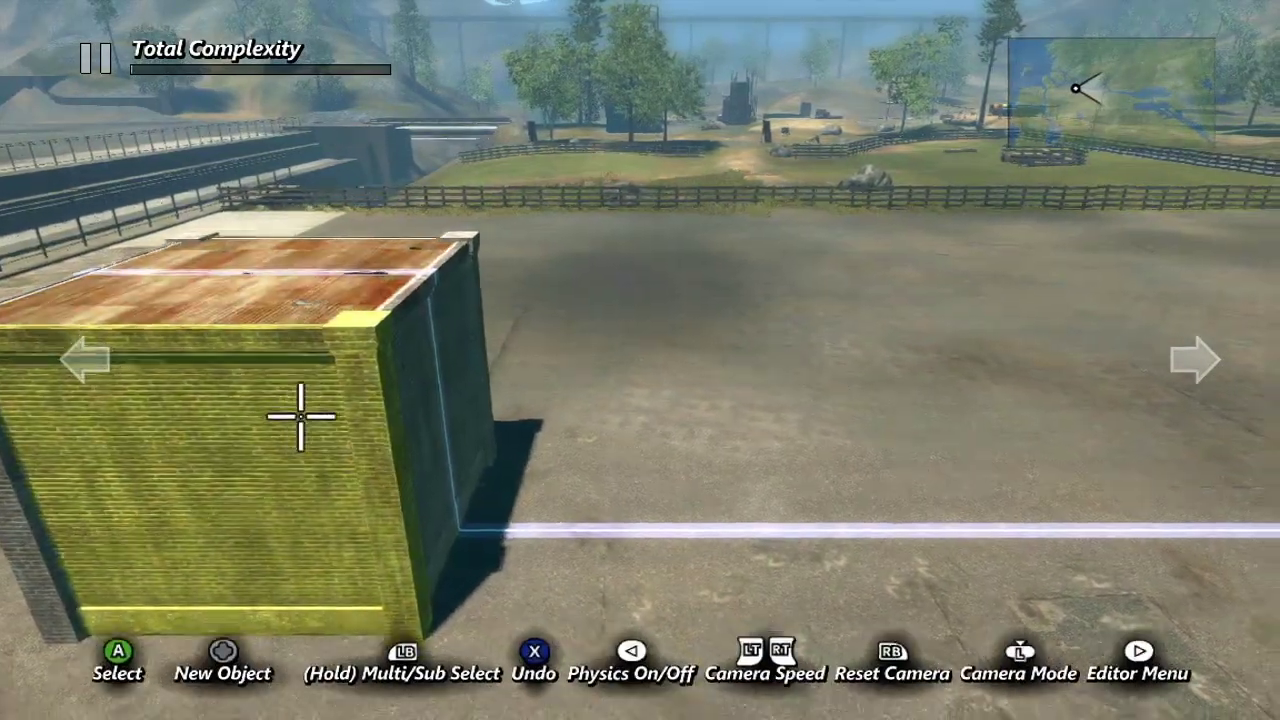
{"action": "key", "text": "Return"}
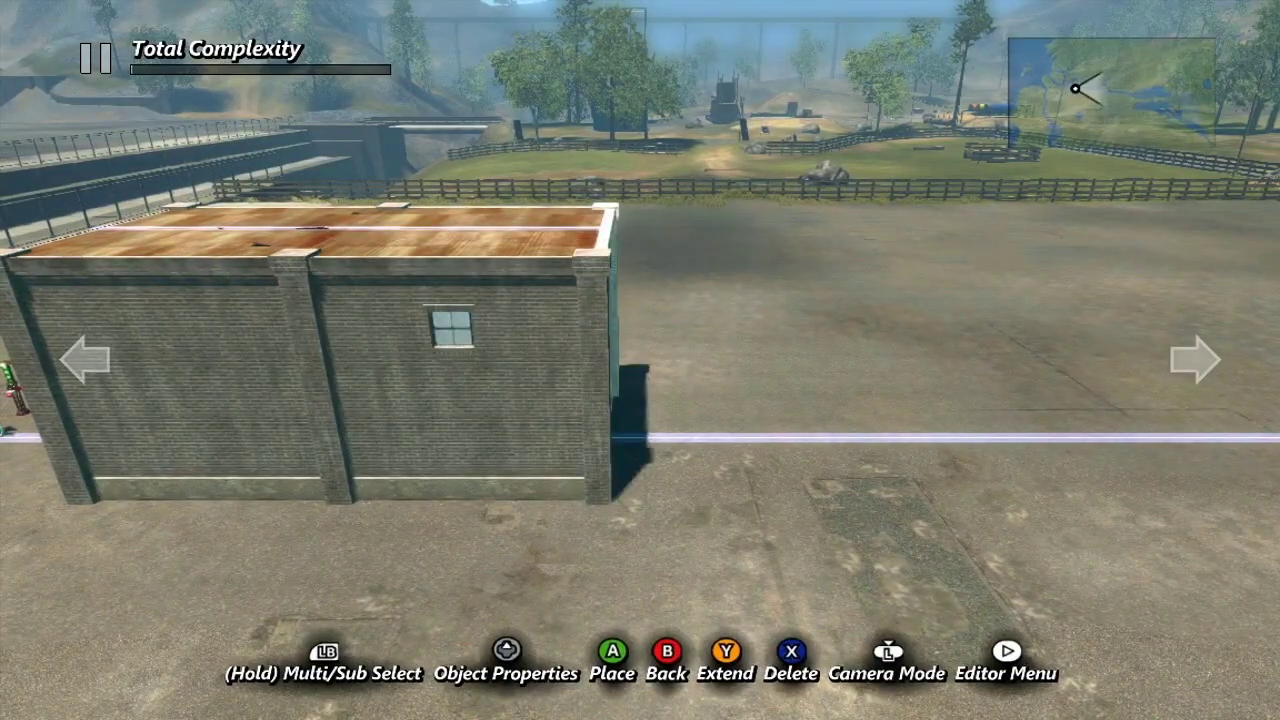
{"action": "key", "text": "Right"}
{"action": "key", "text": "Right"}
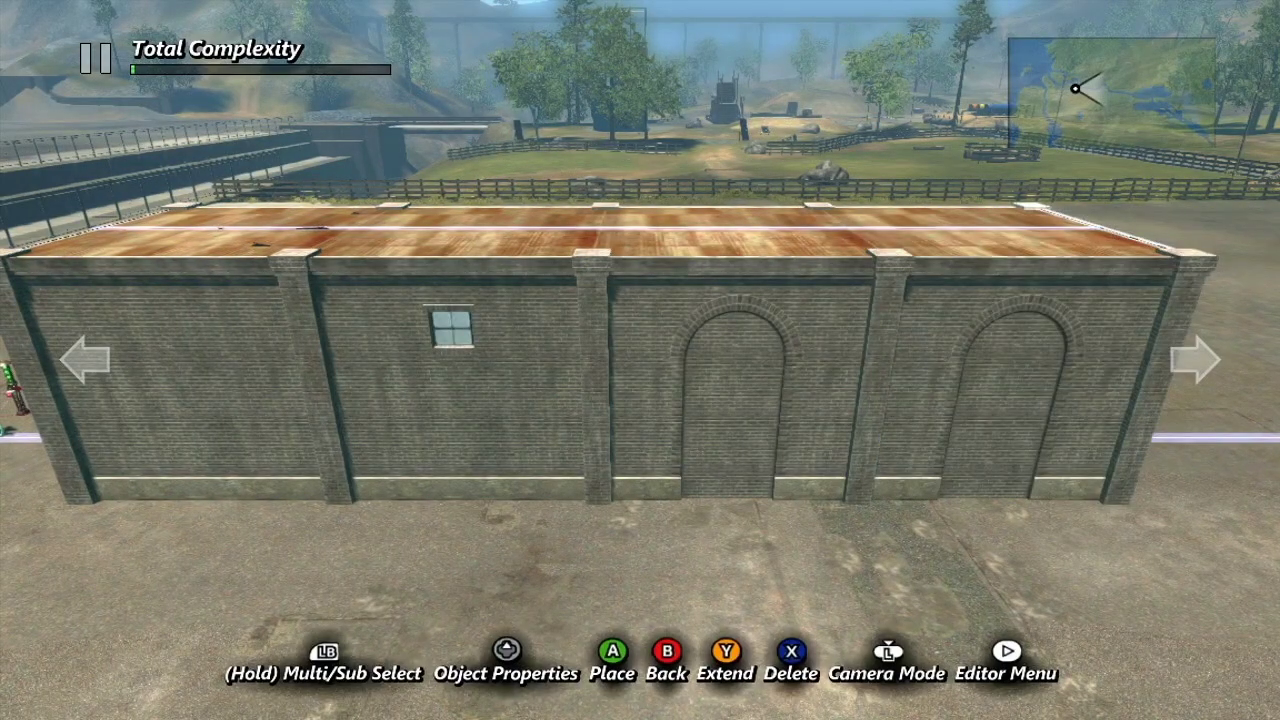
{"action": "key", "text": "Left"}
{"action": "key", "text": "Return"}
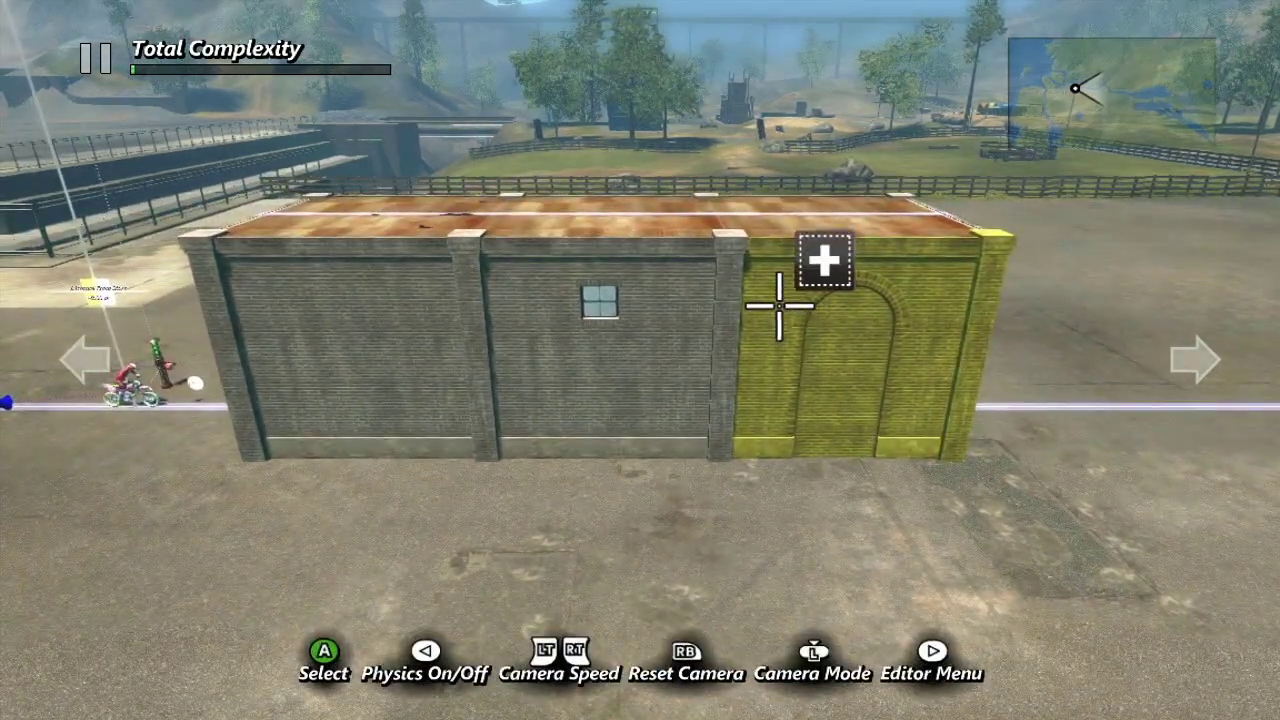
Step: Select all three sections of the warehouse's front wall together, extend the building forward towards the camera, and place it
{"action": "left_click", "coordinate": [398, 340]}
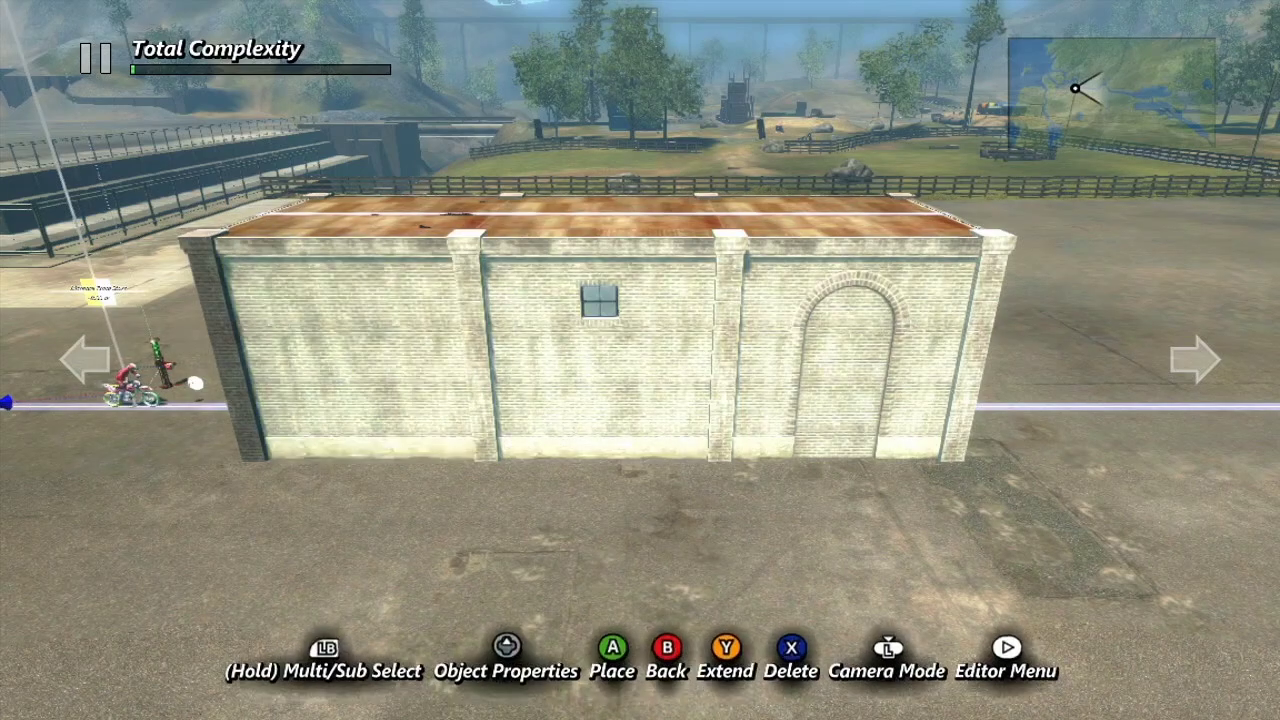
{"action": "key", "text": "Return"}
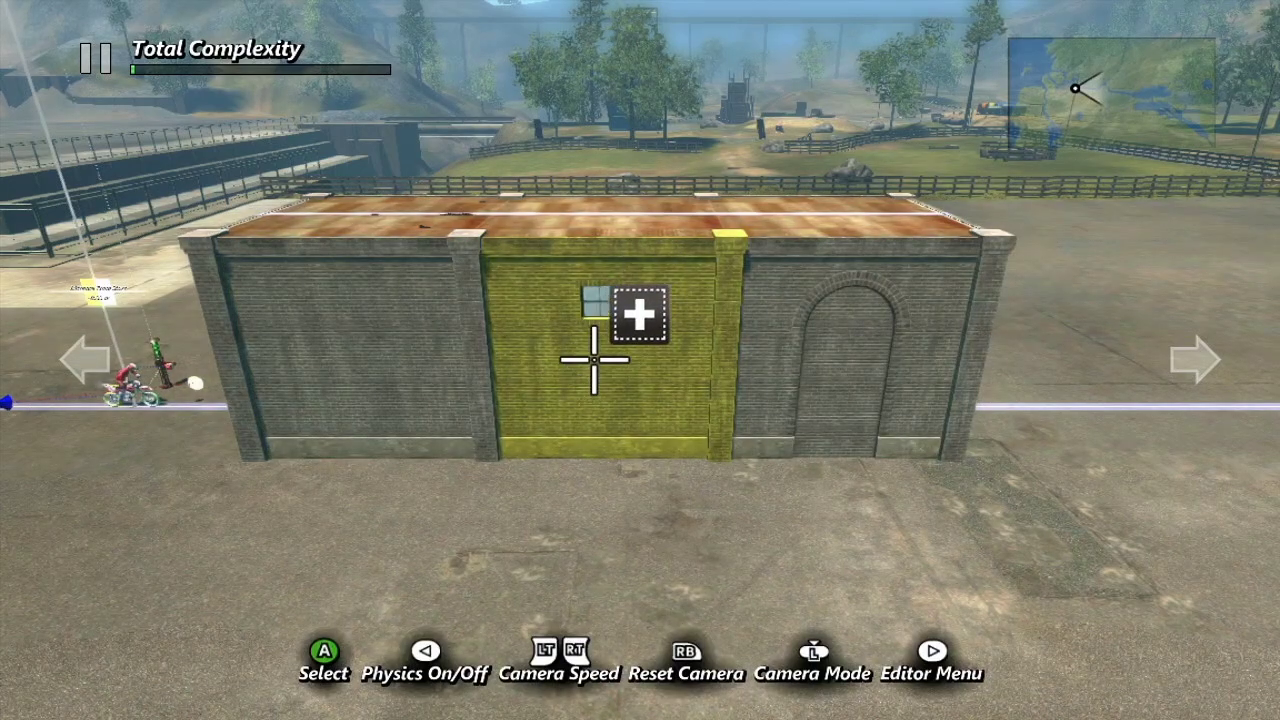
{"action": "left_click", "coordinate": [597, 360]}
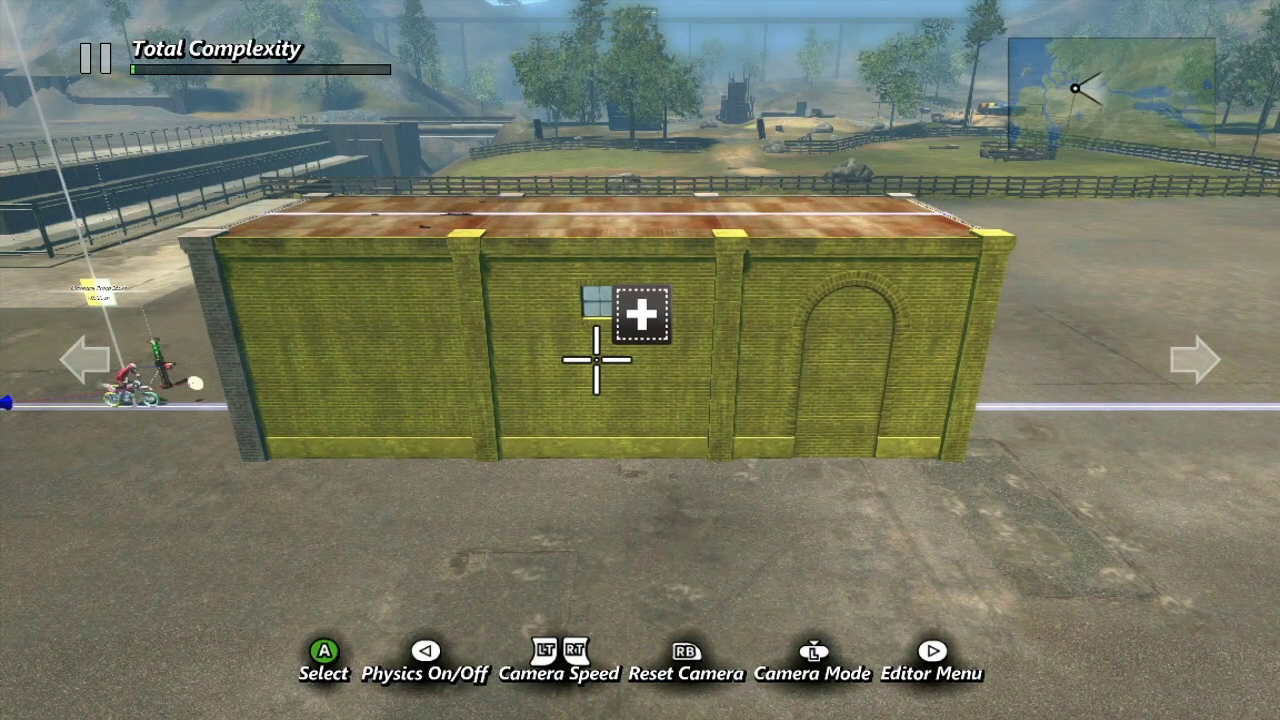
{"action": "left_click", "coordinate": [596, 359]}
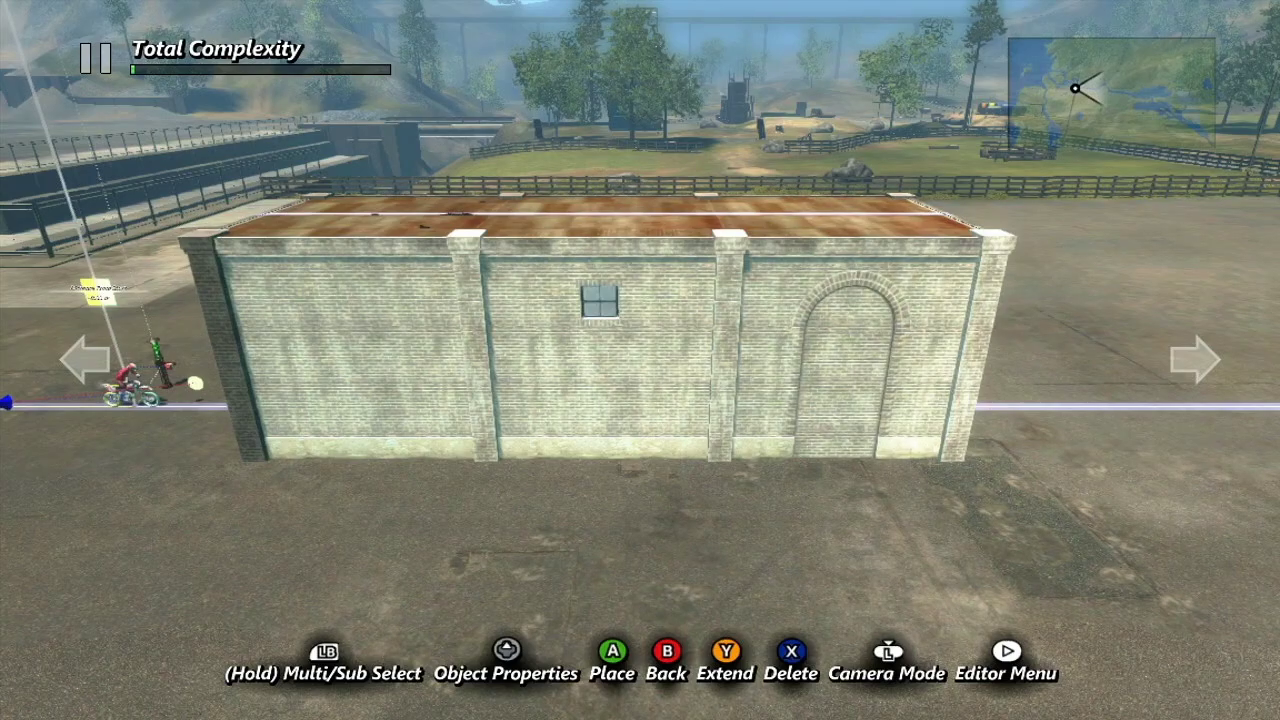
{"action": "key", "text": "y"}
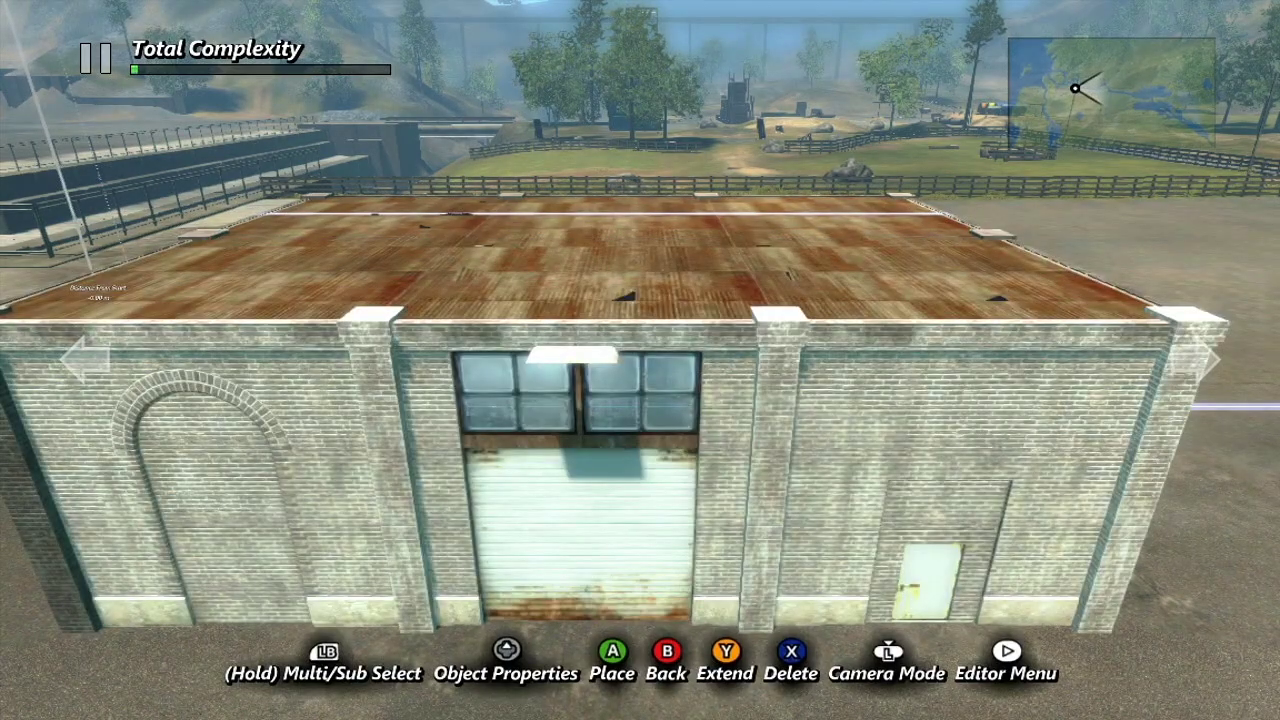
{"action": "key", "text": "y"}
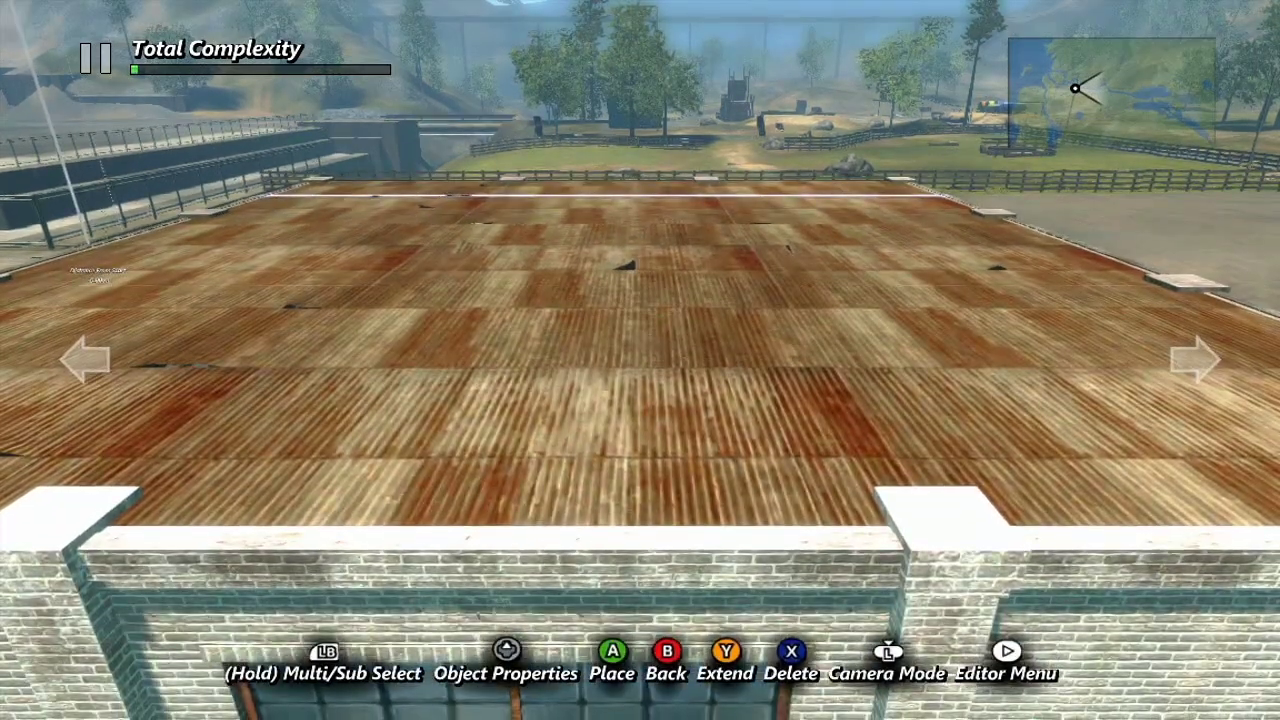
{"action": "key", "text": "Down"}
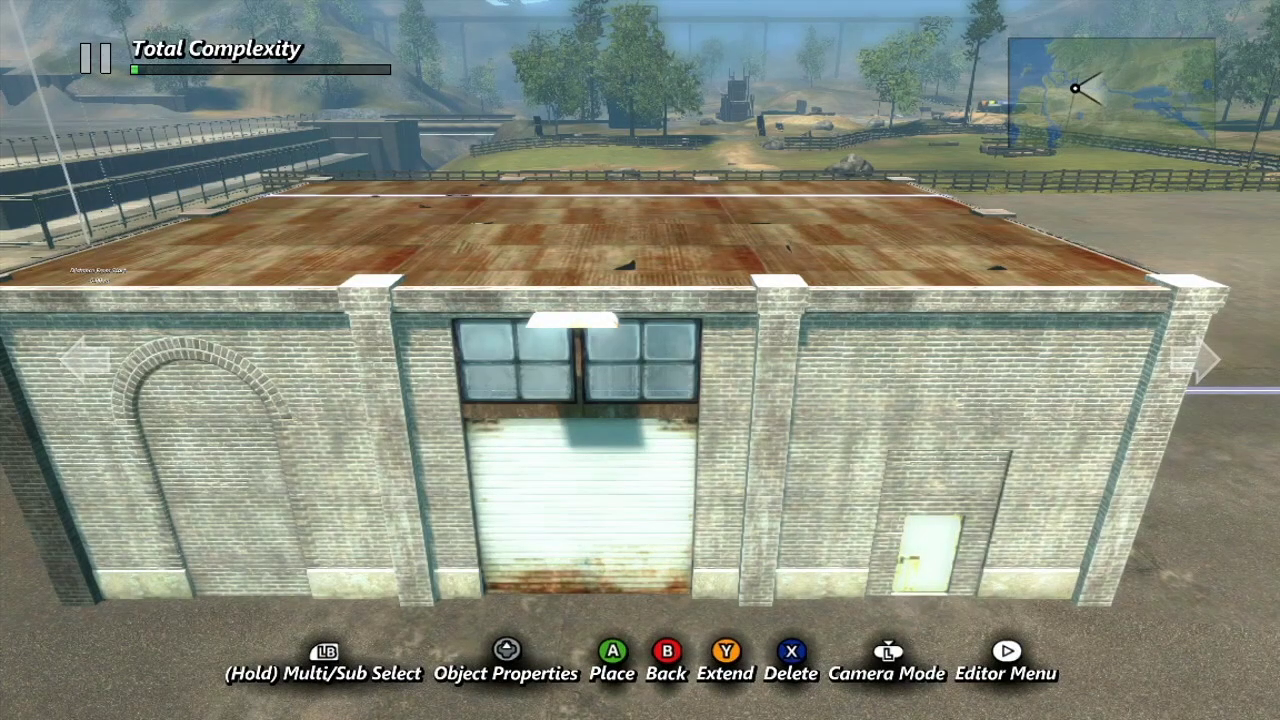
{"action": "key", "text": "a"}
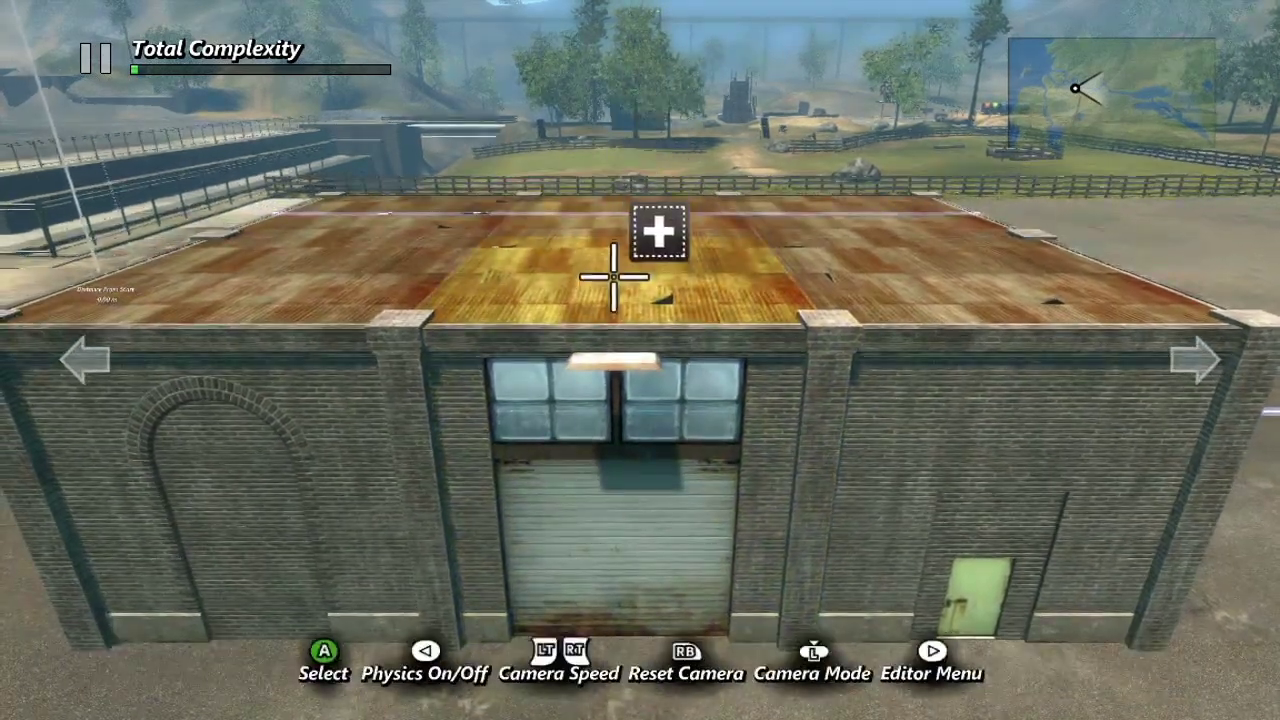
Step: Extend the warehouse's entire roof upward to make the building three storeys tall, and look inside it
{"action": "key", "text": "Return"}
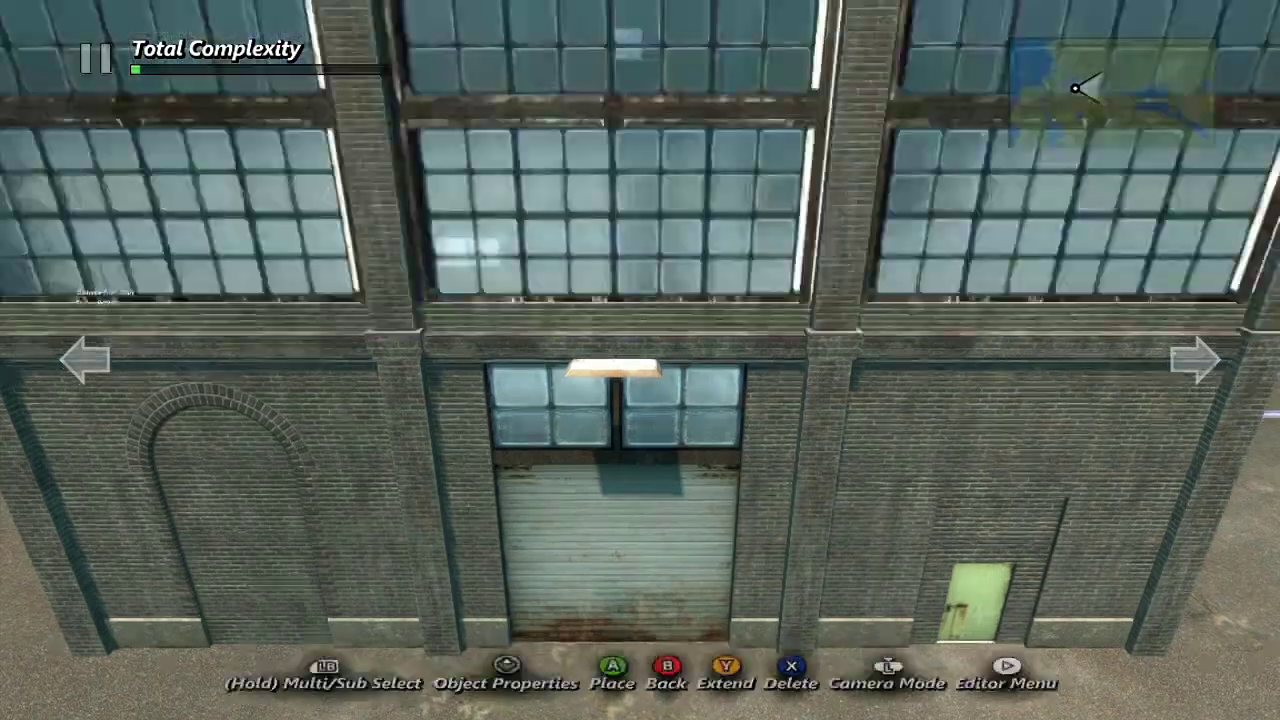
{"action": "key", "text": "Return"}
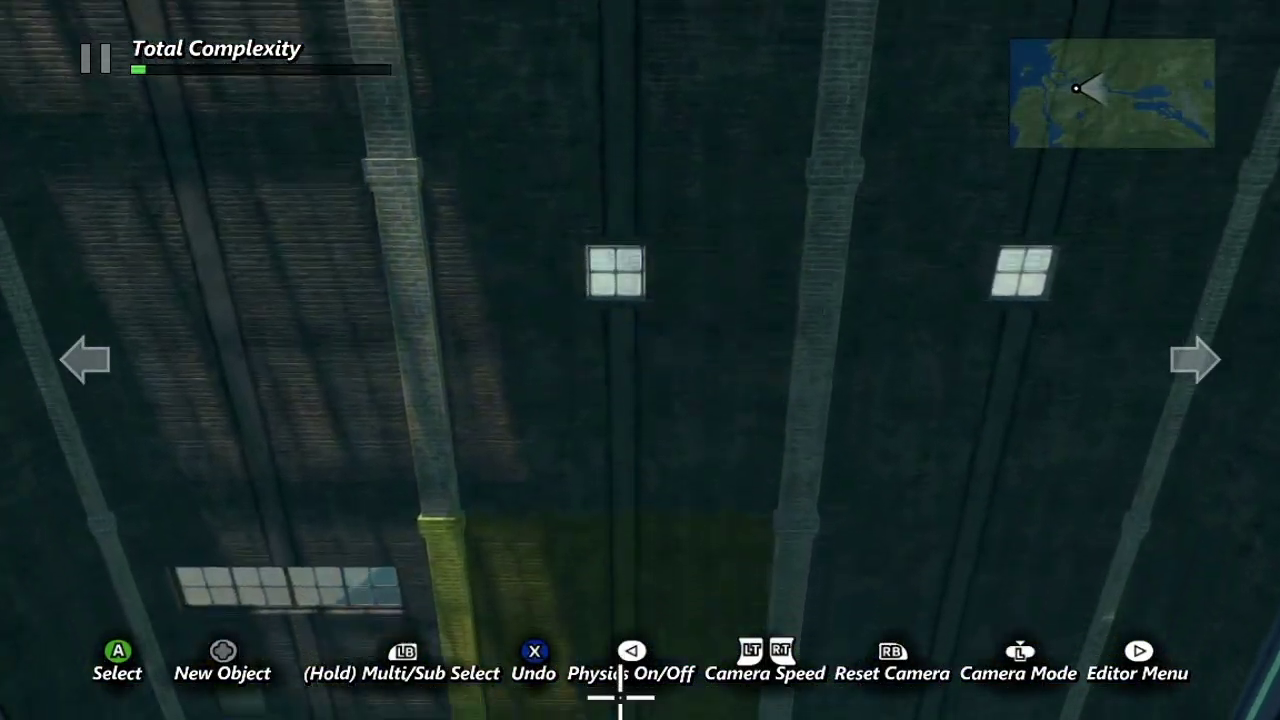
{"action": "key", "text": "Return"}
{"action": "key", "text": "Delete"}
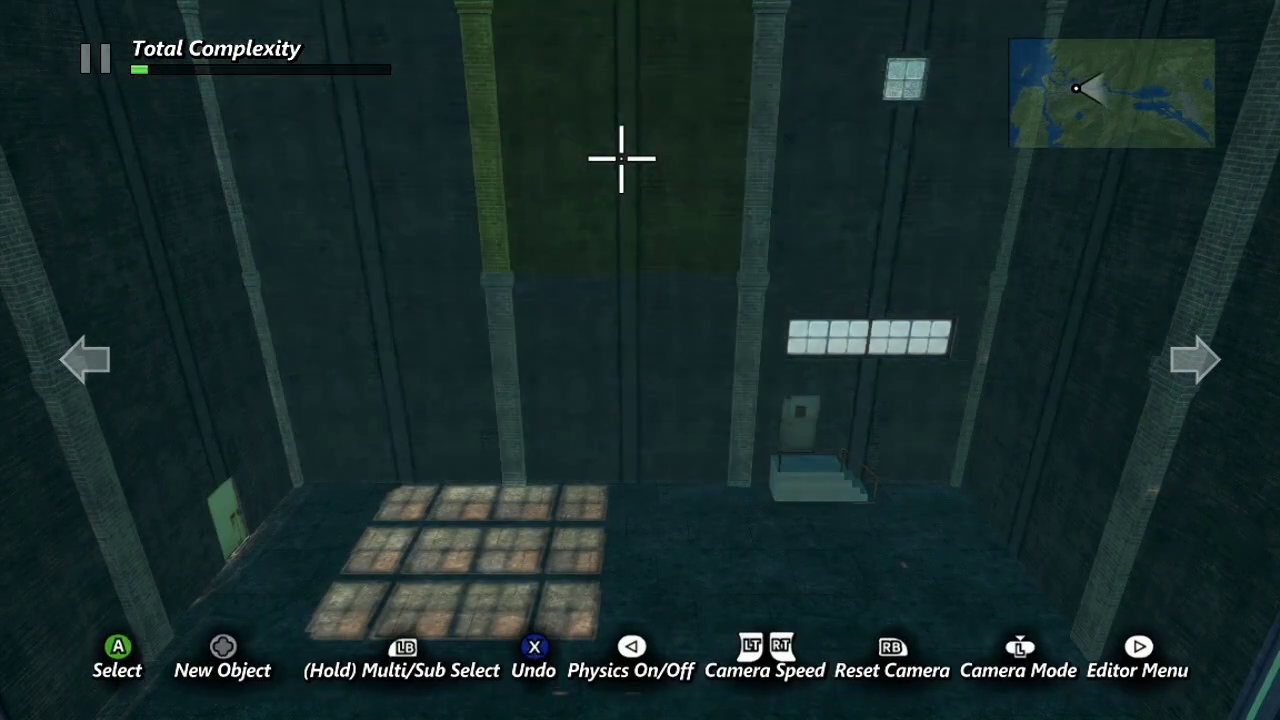
Step: Open the Building Settings from a second-storey window wall's object properties and re-randomize the warehouse's walls several times
{"action": "scroll", "coordinate": [621, 158], "scroll_direction": "down", "scroll_amount": 10}
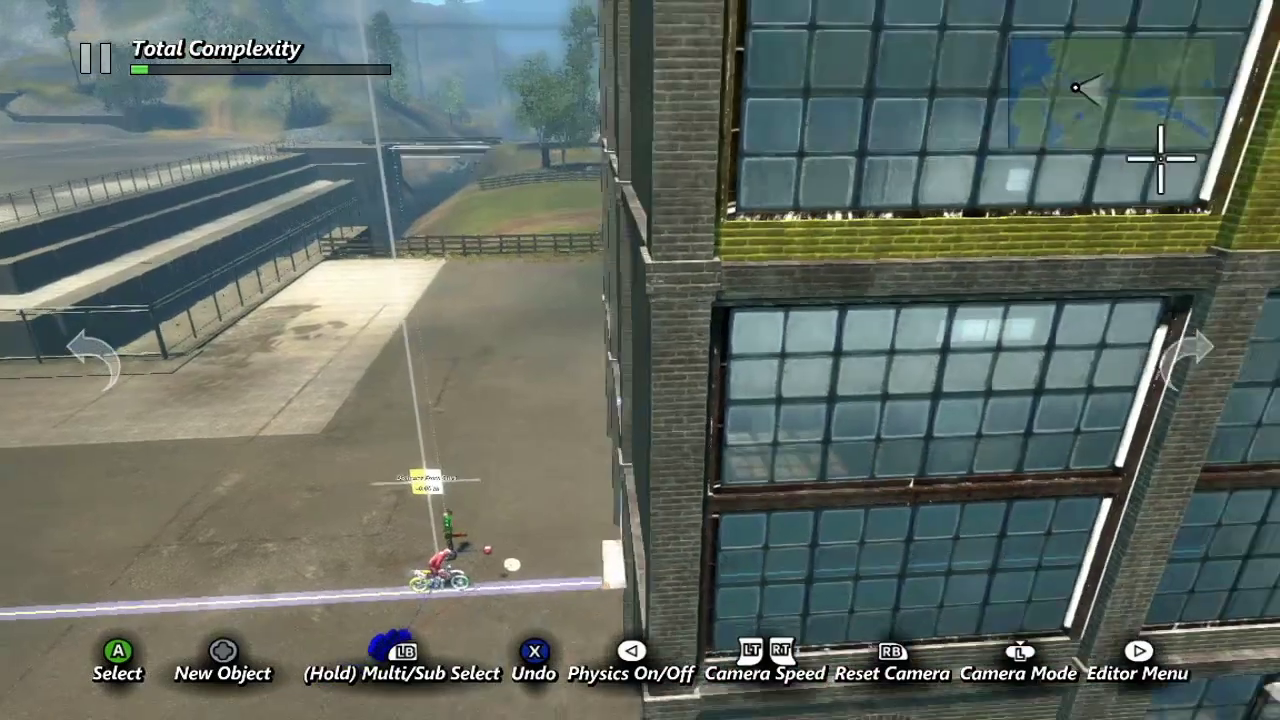
{"action": "scroll", "coordinate": [1142, 159], "scroll_direction": "down", "scroll_amount": 10}
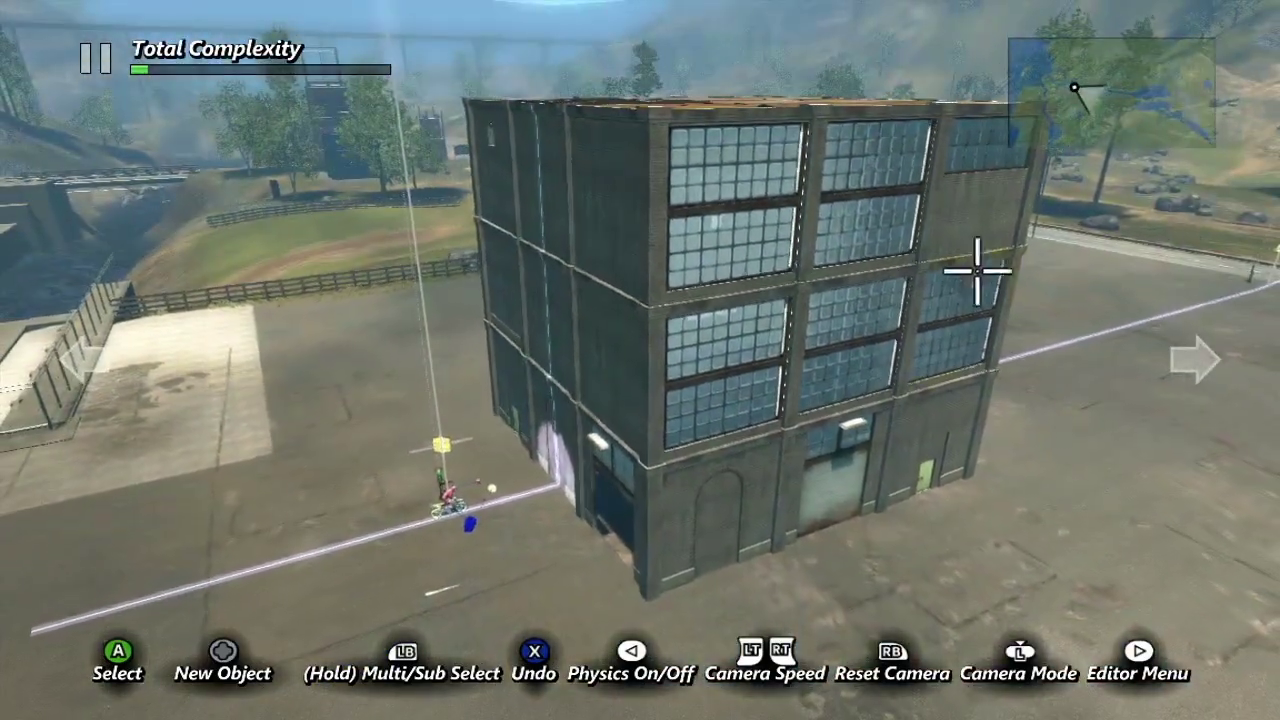
{"action": "left_click", "coordinate": [706, 360]}
{"action": "key", "text": "Up"}
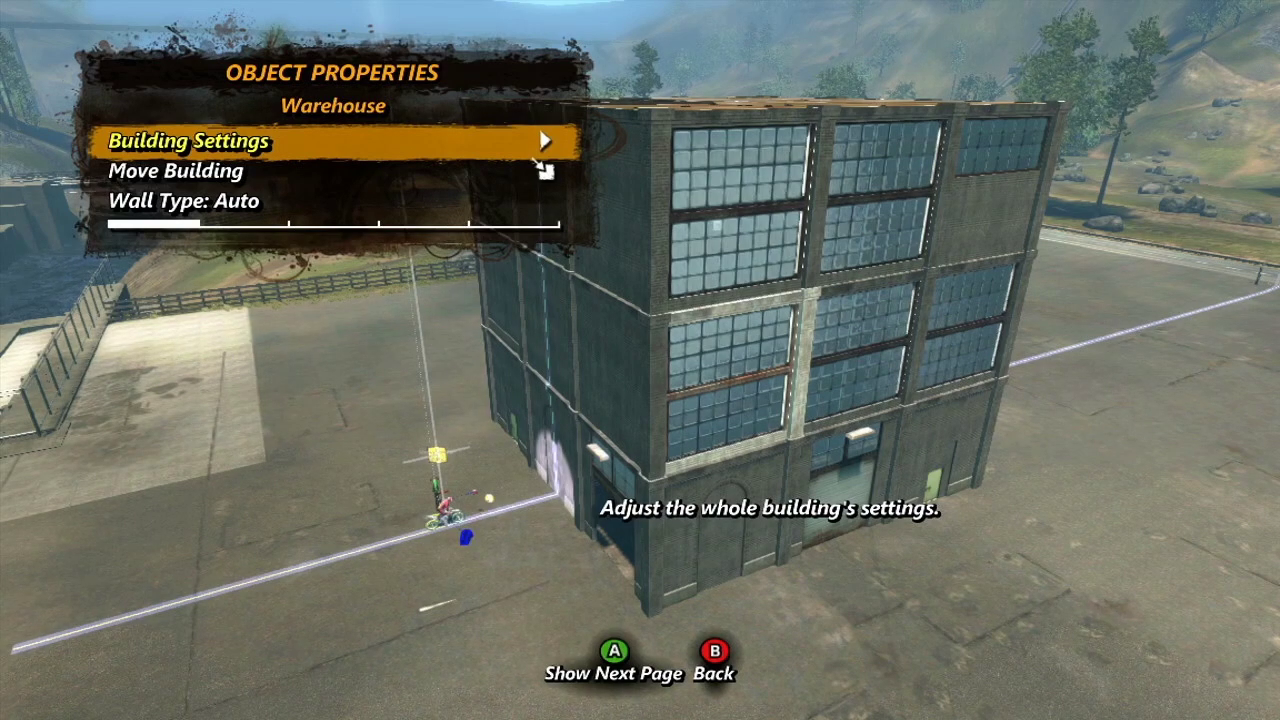
{"action": "key", "text": "Return"}
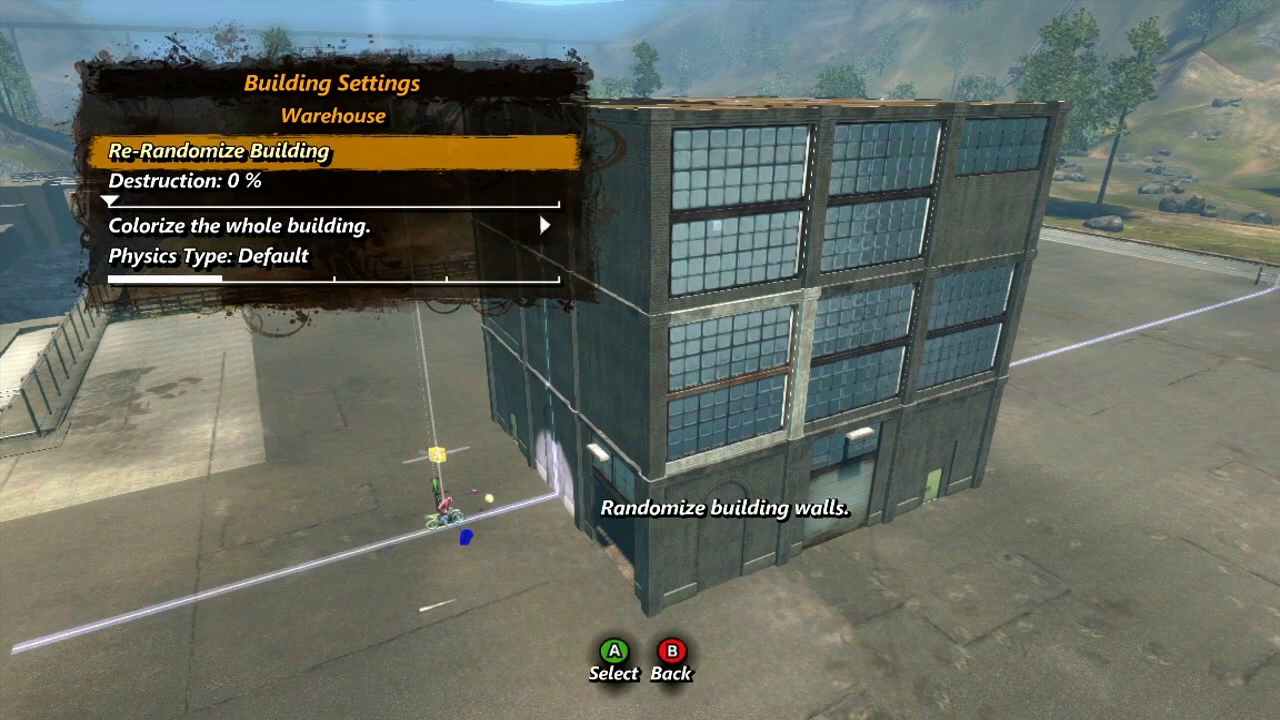
{"action": "key", "text": "Return"}
{"action": "key", "text": "Return"}
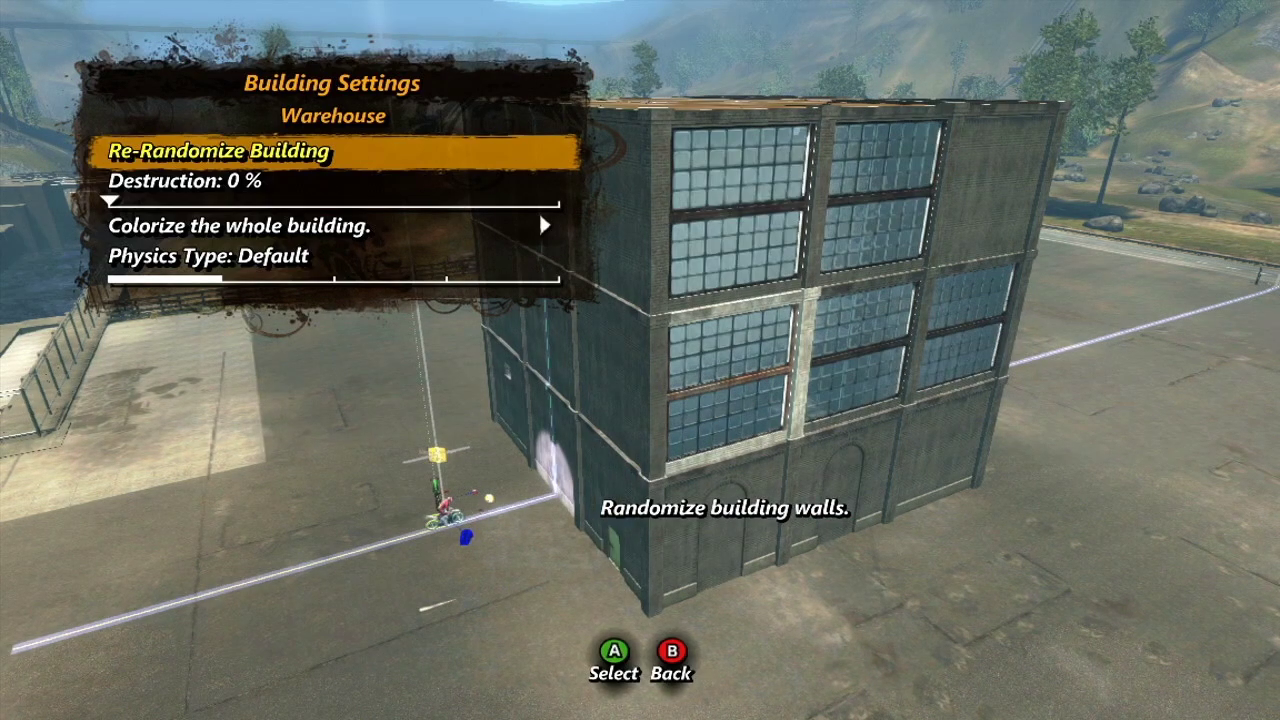
{"action": "key", "text": "Return"}
{"action": "key", "text": "Return"}
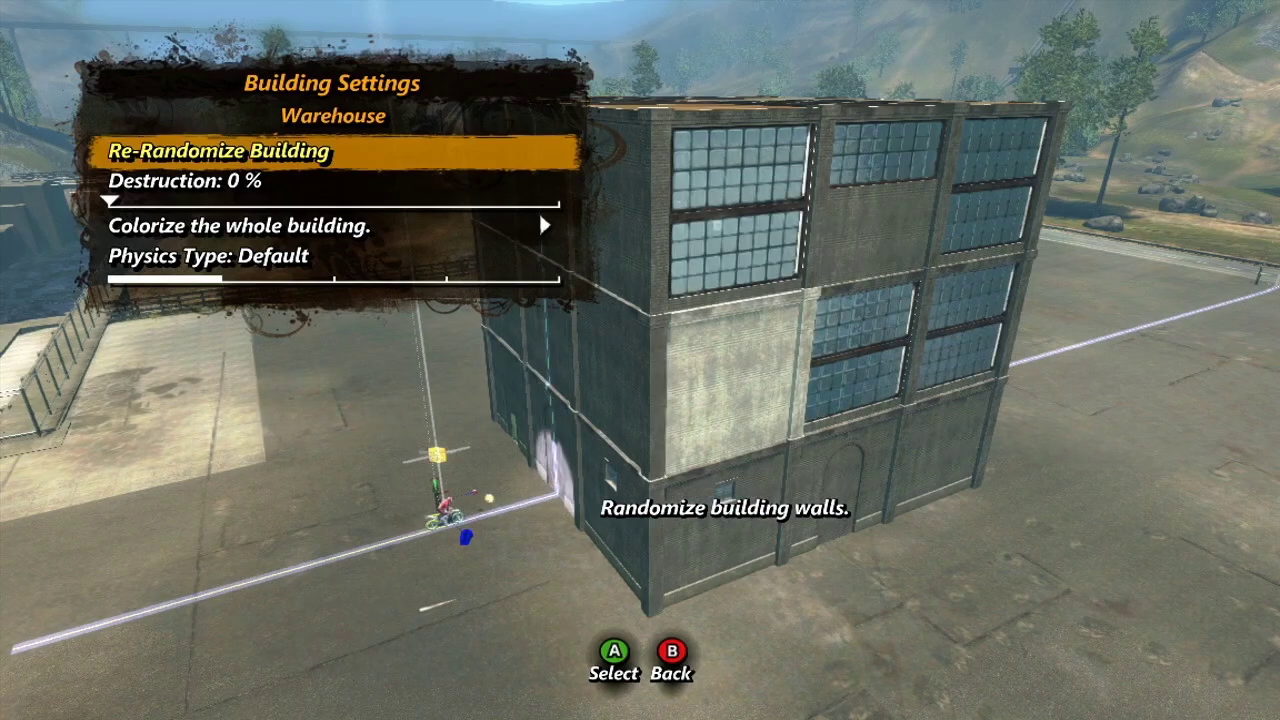
{"action": "key", "text": "Return"}
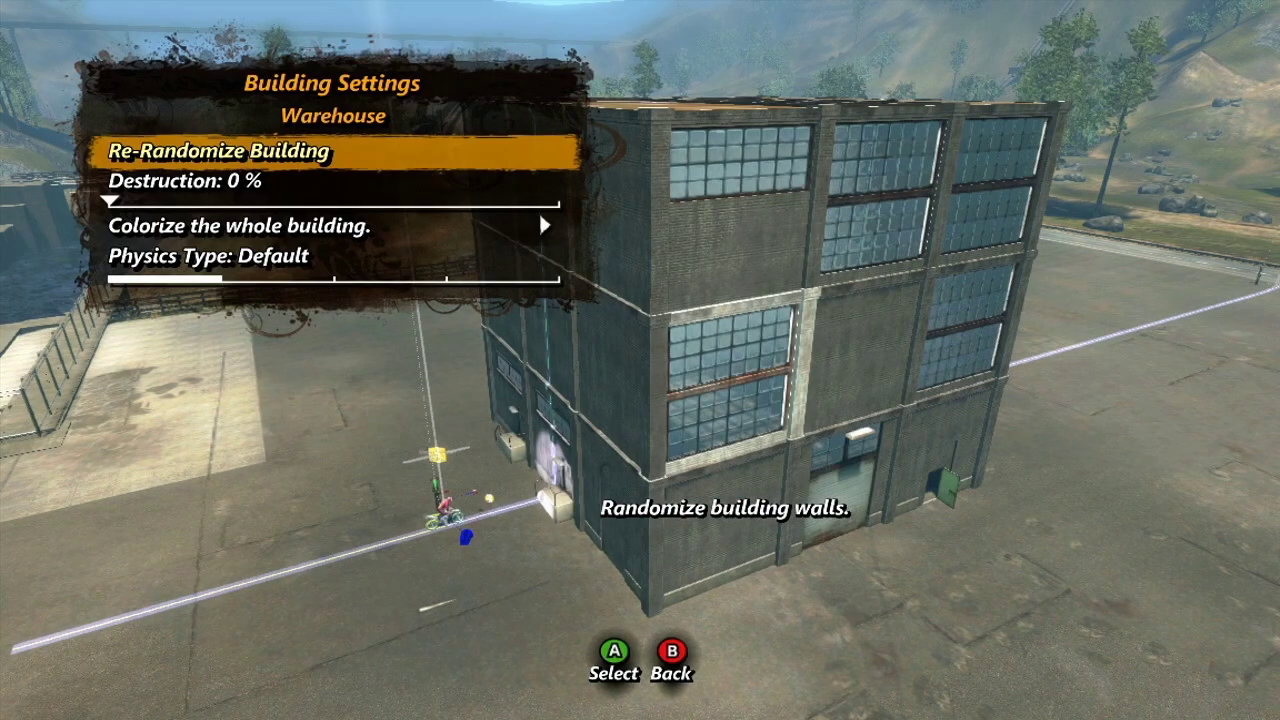
Step: Try the warehouse's Destruction at 20 % and 50 %, and return it to 0 %
{"action": "key", "text": "Down"}
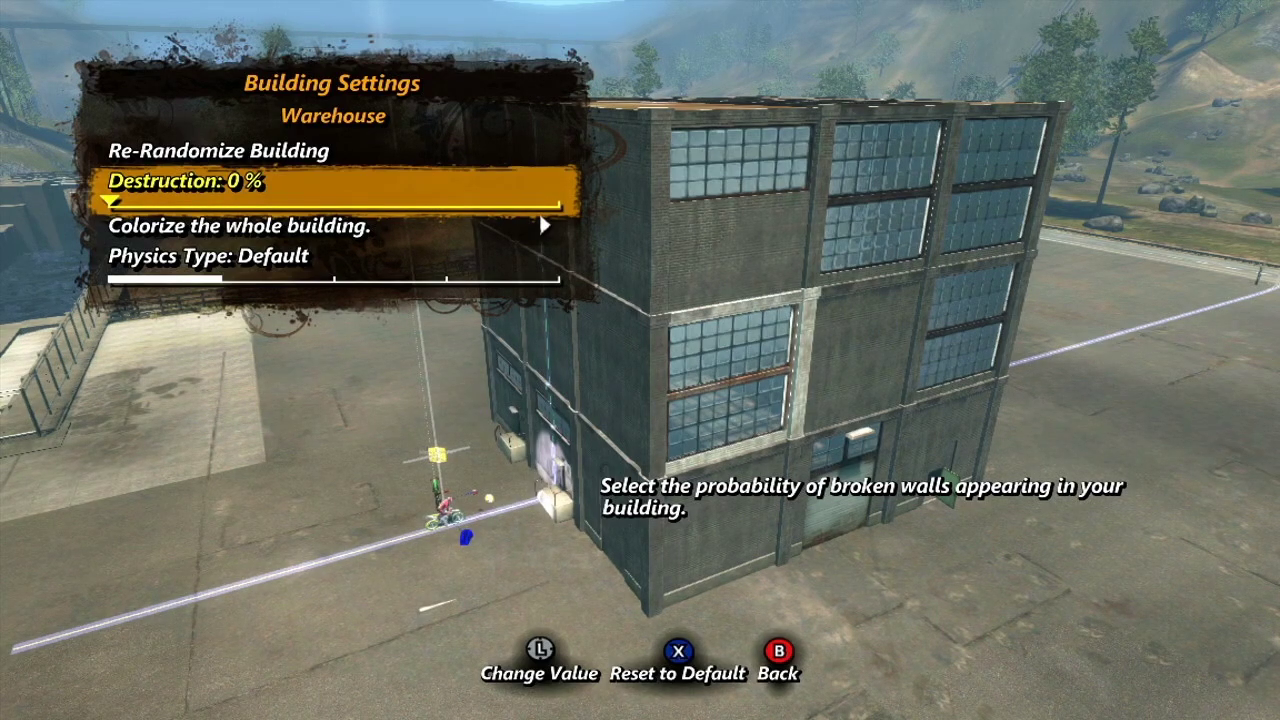
{"action": "key", "text": "Right"}
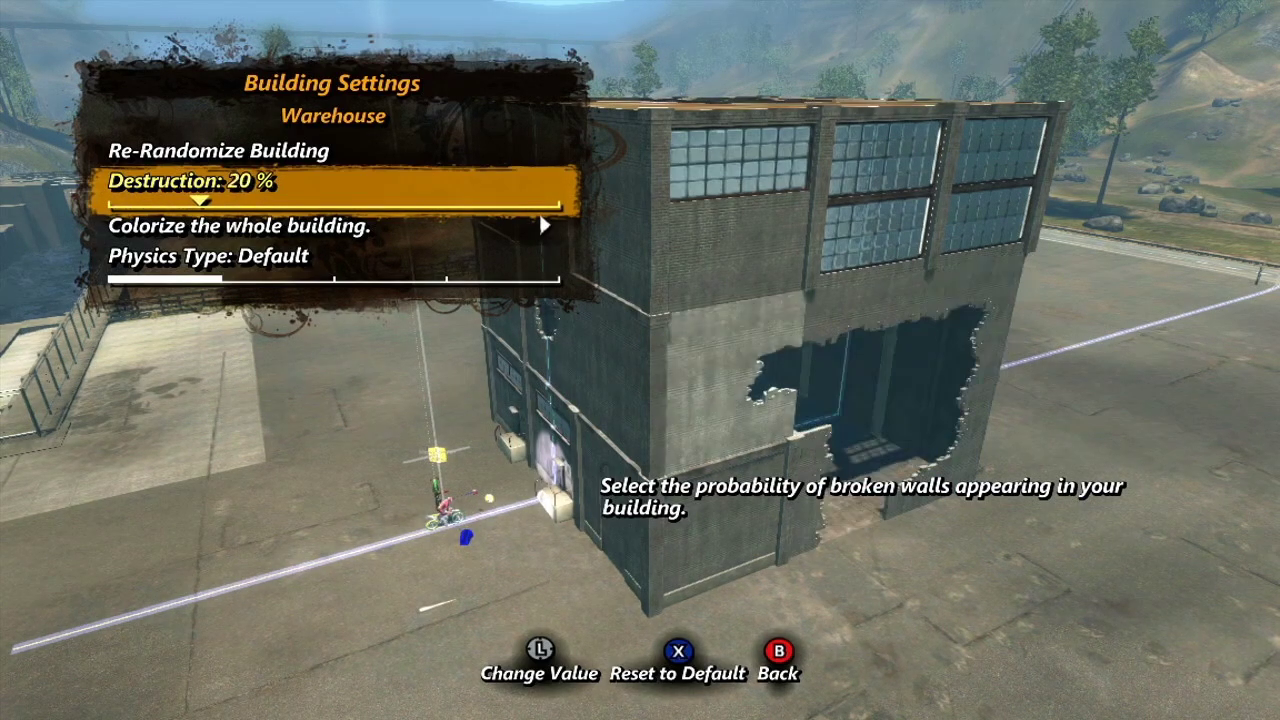
{"action": "key", "text": "Right"}
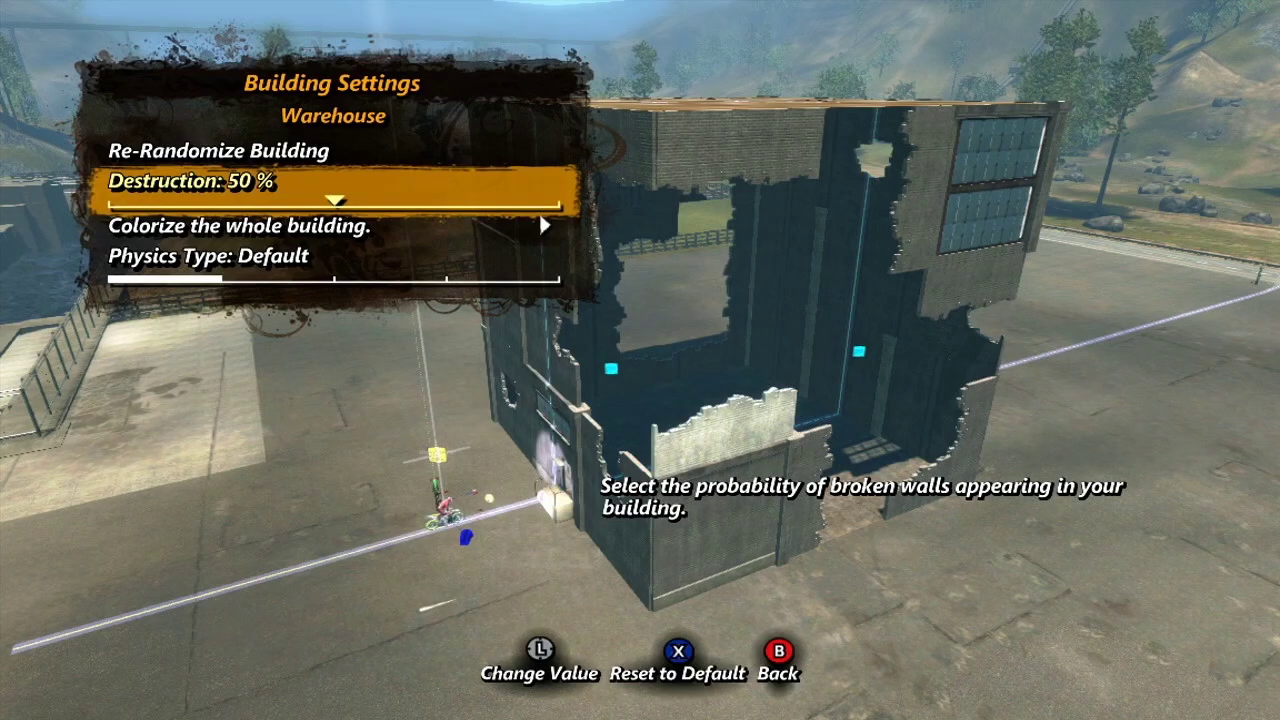
{"action": "key", "text": "Left"}
{"action": "key", "text": "Left"}
{"action": "key", "text": "Left"}
{"action": "key", "text": "Left"}
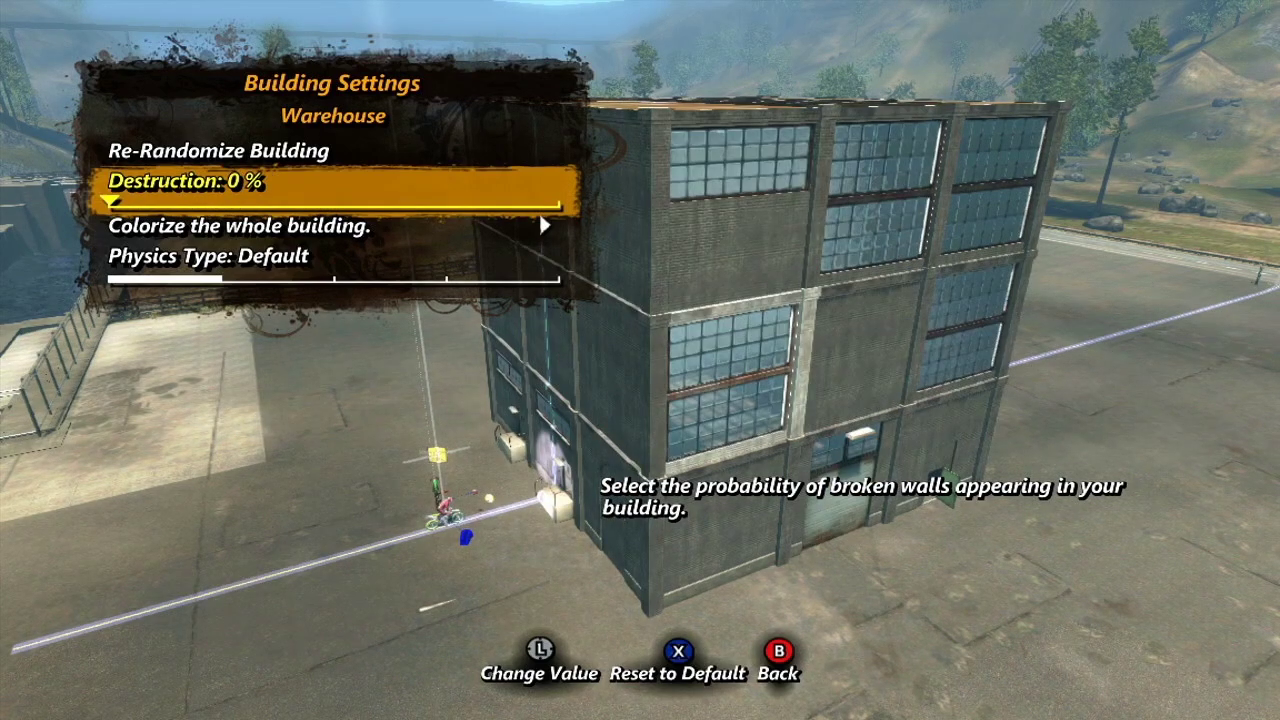
Step: Colorize the whole building green, trying other hues such as red and blue on Part 1 first
{"action": "key", "text": "Down"}
{"action": "key", "text": "Return"}
{"action": "key", "text": "Left"}
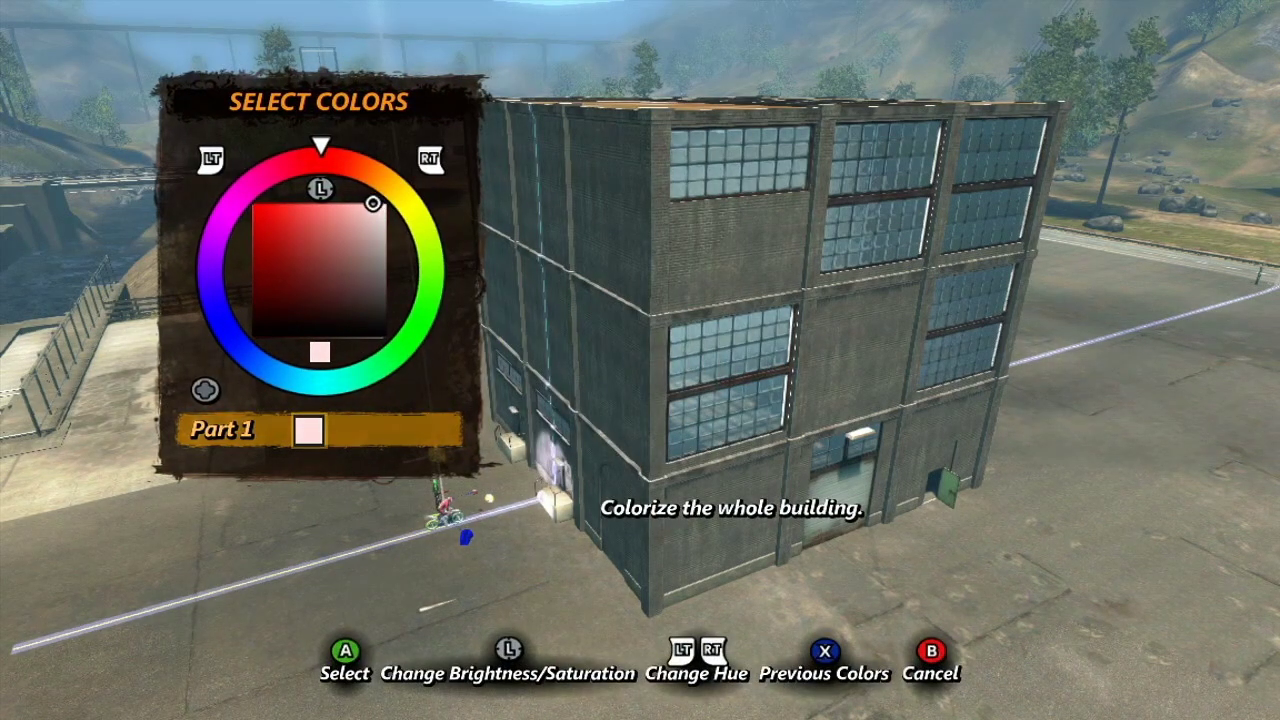
{"action": "key", "text": "Left"}
{"action": "key", "text": "Left"}
{"action": "key", "text": "Left"}
{"action": "key", "text": "Left"}
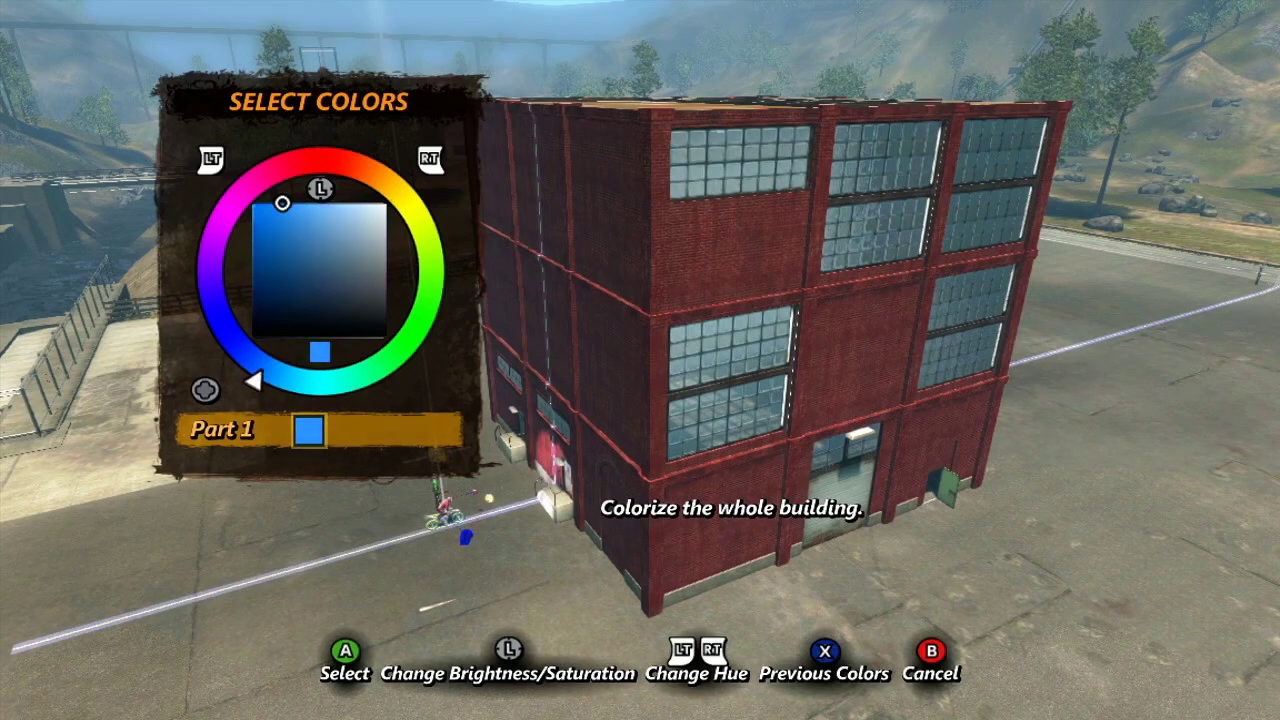
{"action": "key", "text": "Return"}
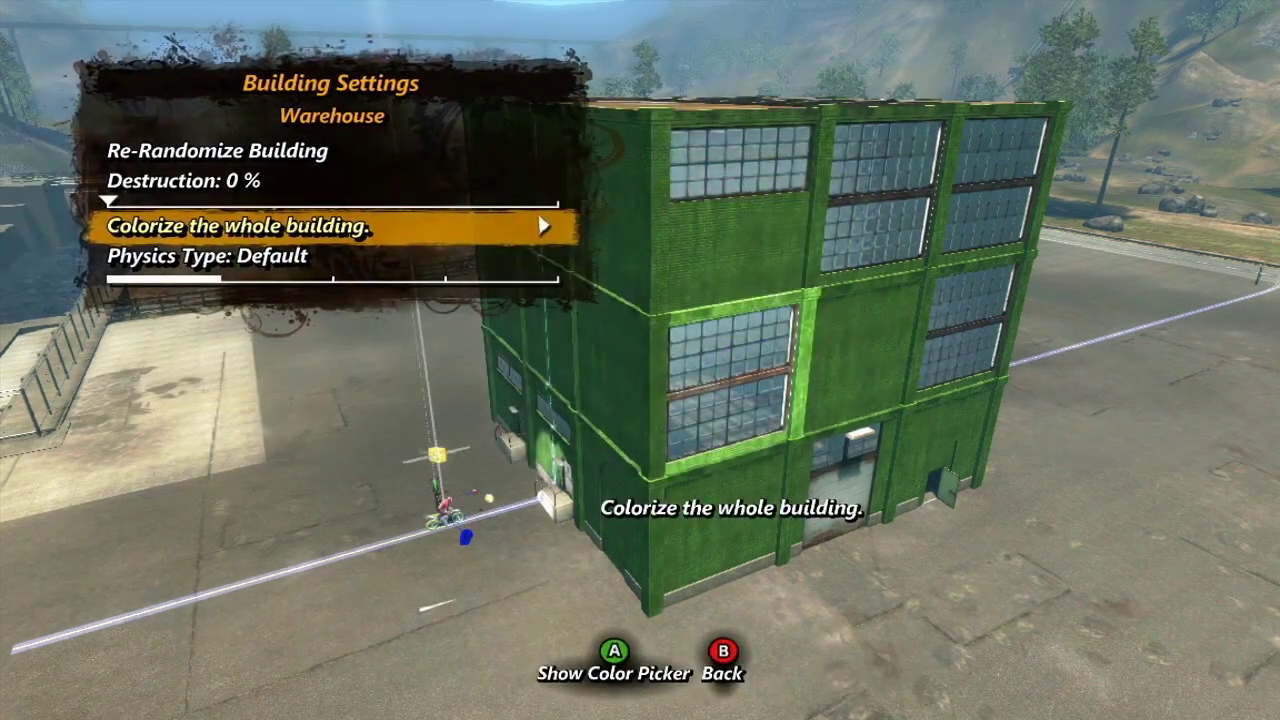
Step: Try the building's Physics Type options from Contact Response to Decoration only, return to Default, and leave the Building Settings
{"action": "key", "text": "Down"}
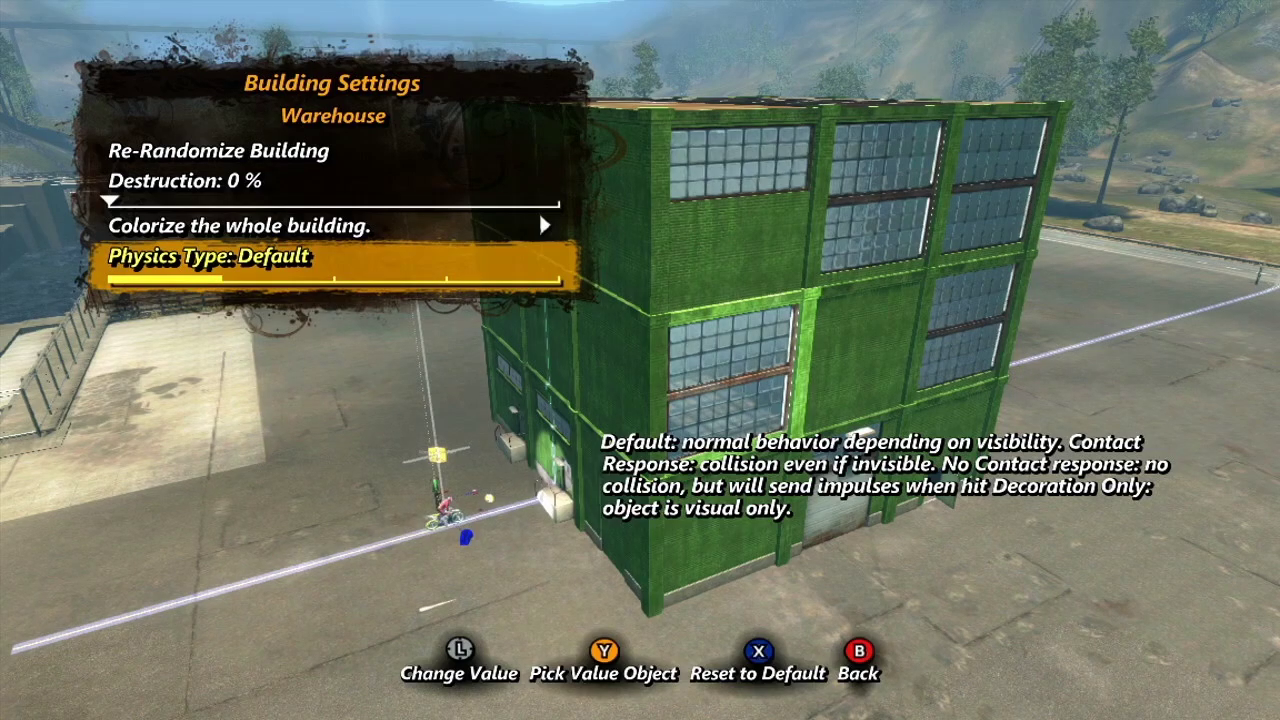
{"action": "key", "text": "Right"}
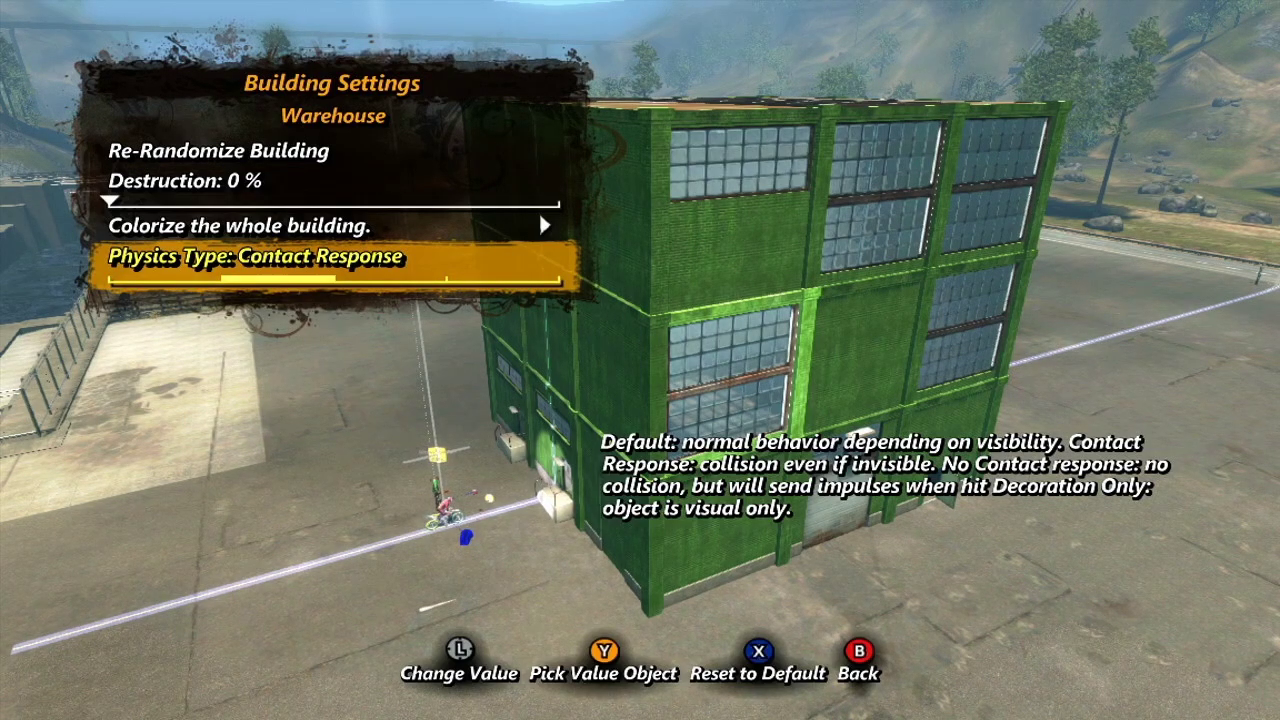
{"action": "key", "text": "Right"}
{"action": "key", "text": "Right"}
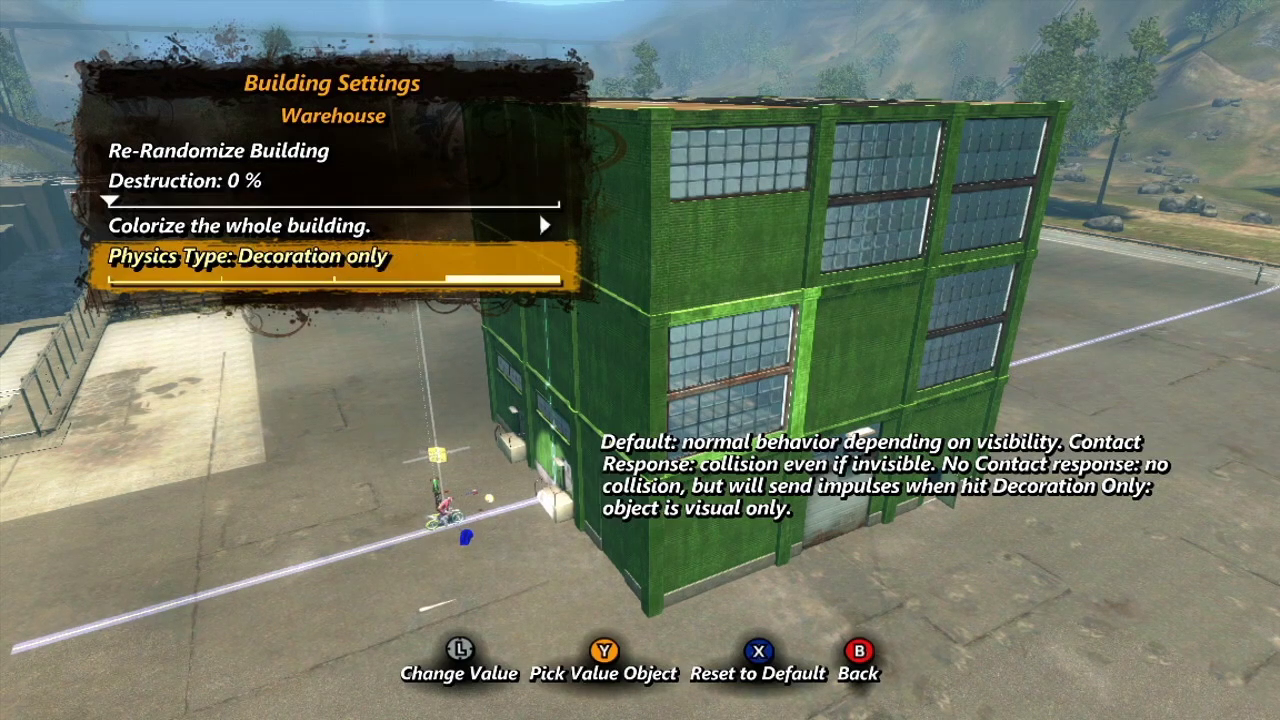
{"action": "key", "text": "Left"}
{"action": "key", "text": "Left"}
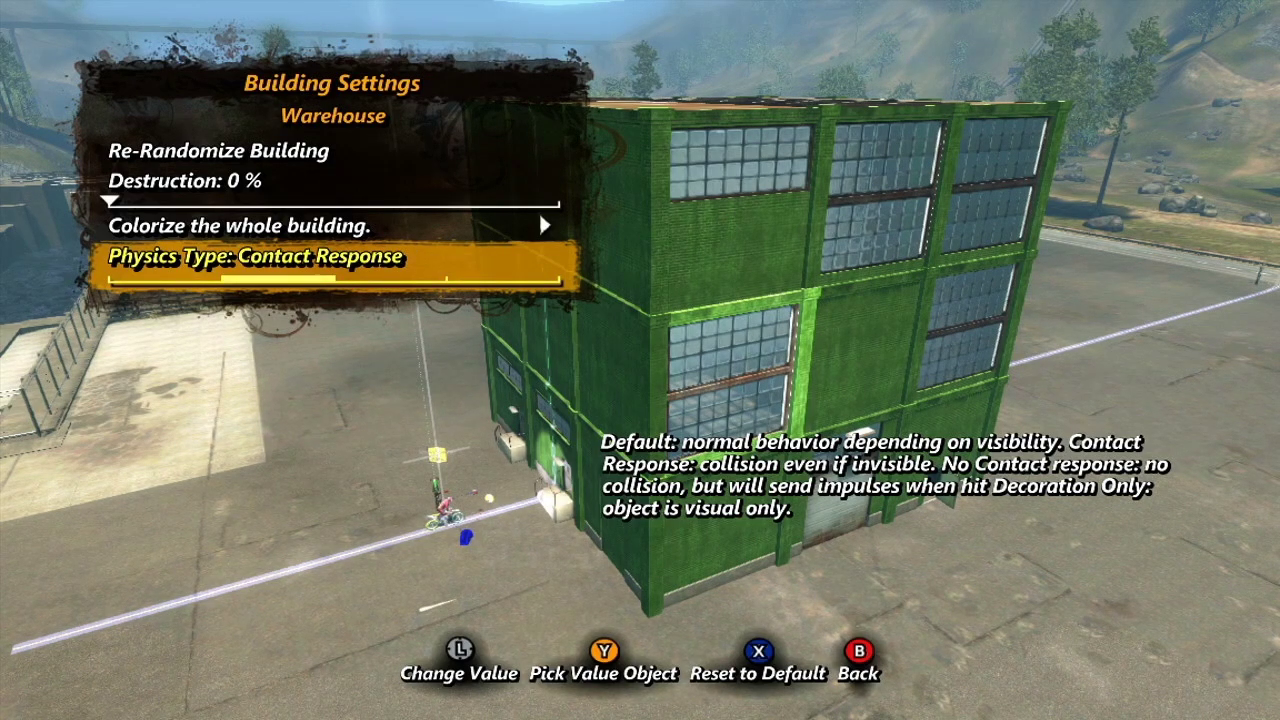
{"action": "key", "text": "Left"}
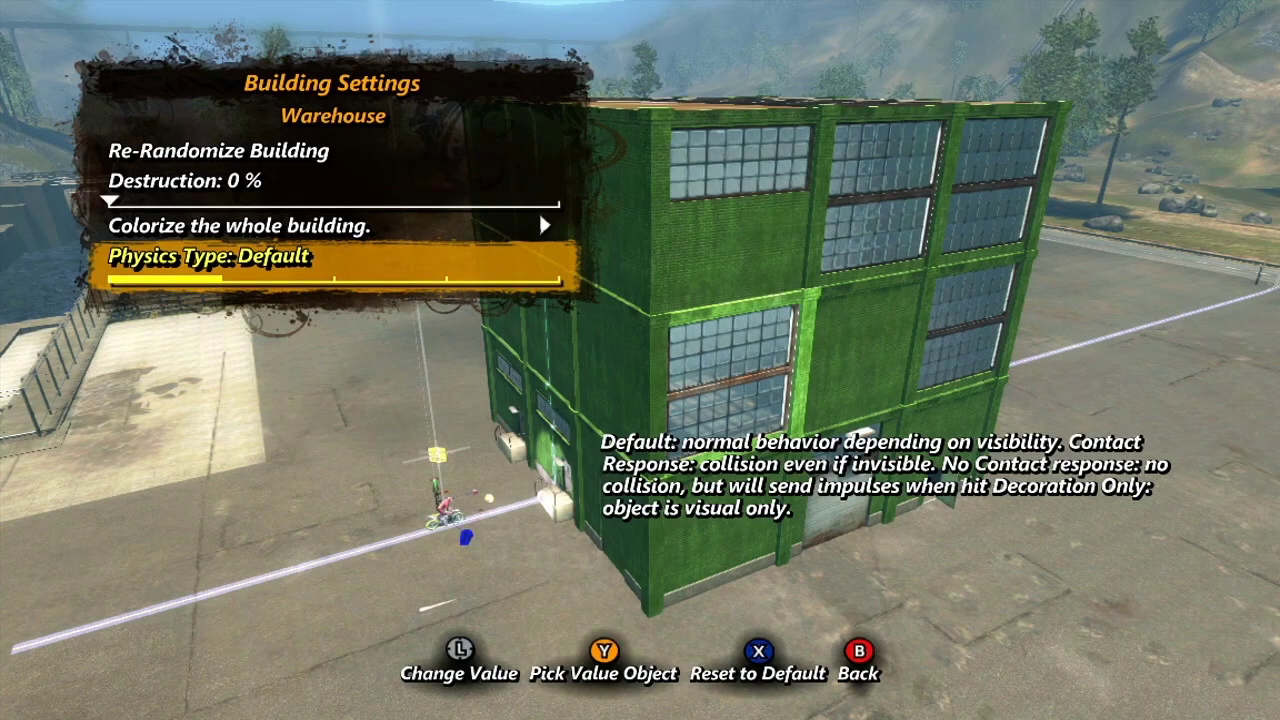
{"action": "key", "text": "Escape"}
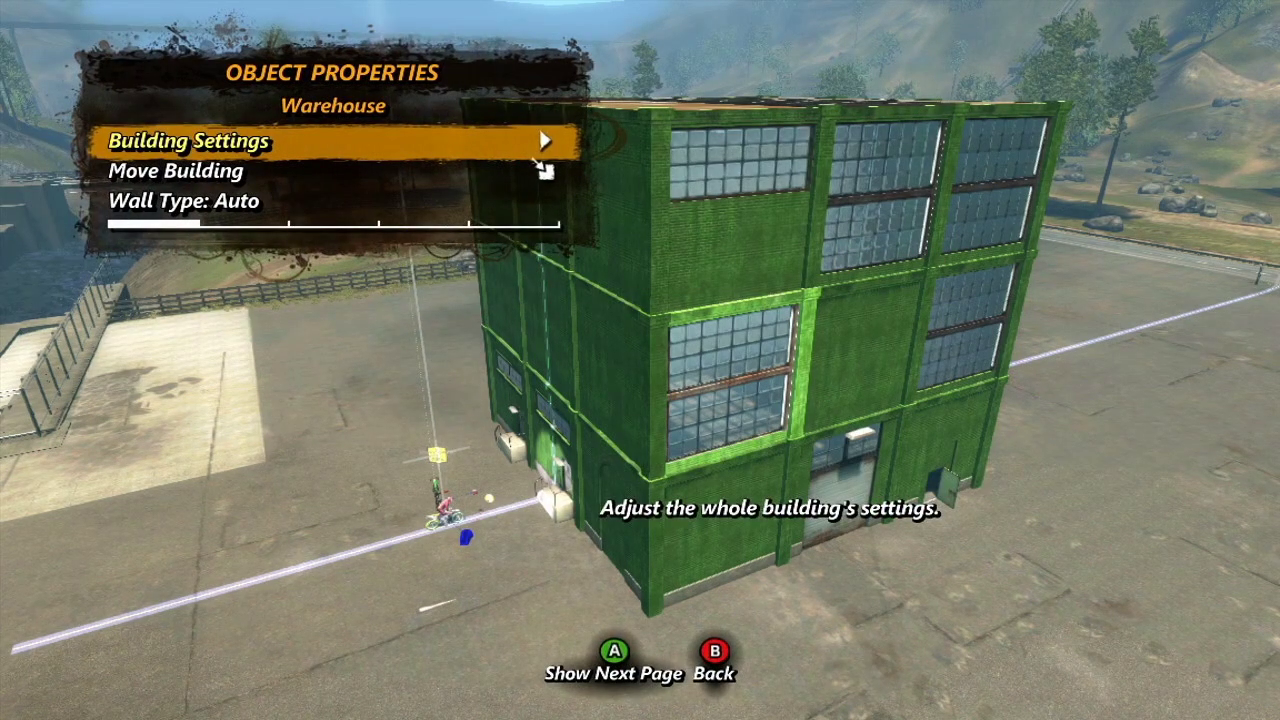
Step: Move the whole building towards the camera, rotated to face it and raised off the ground, and place it
{"action": "key", "text": "Down"}
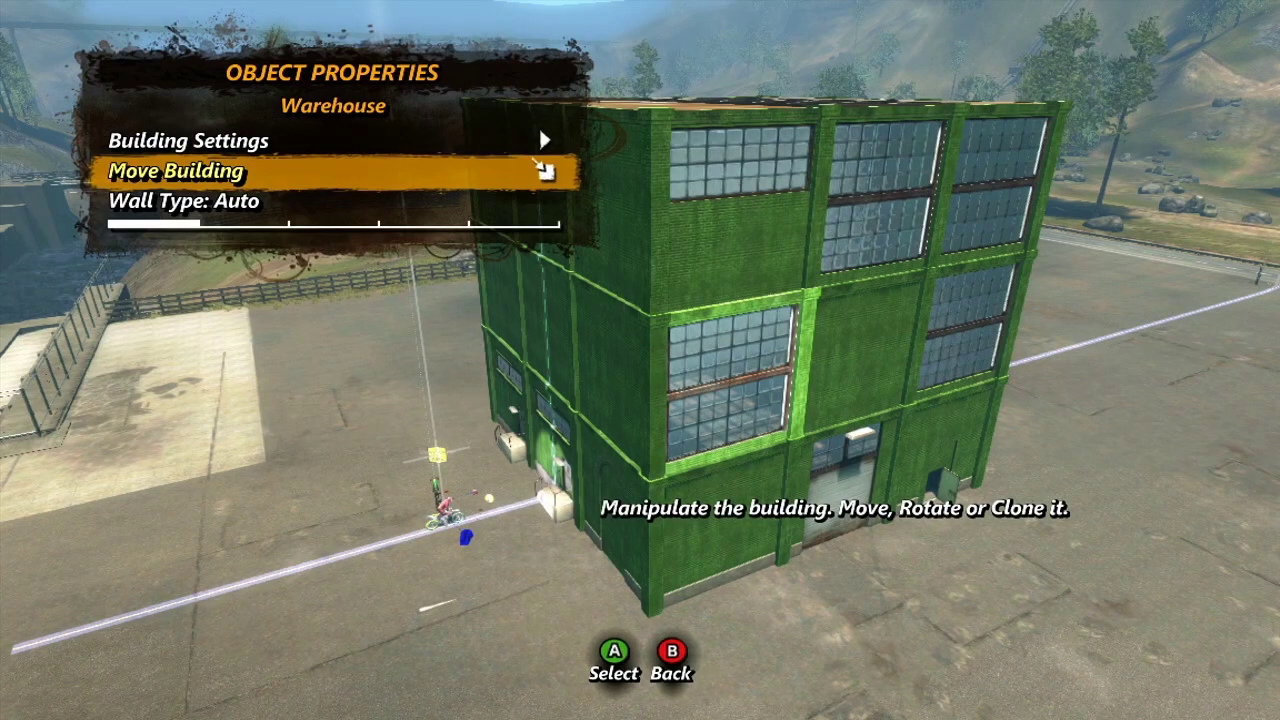
{"action": "key", "text": "Return"}
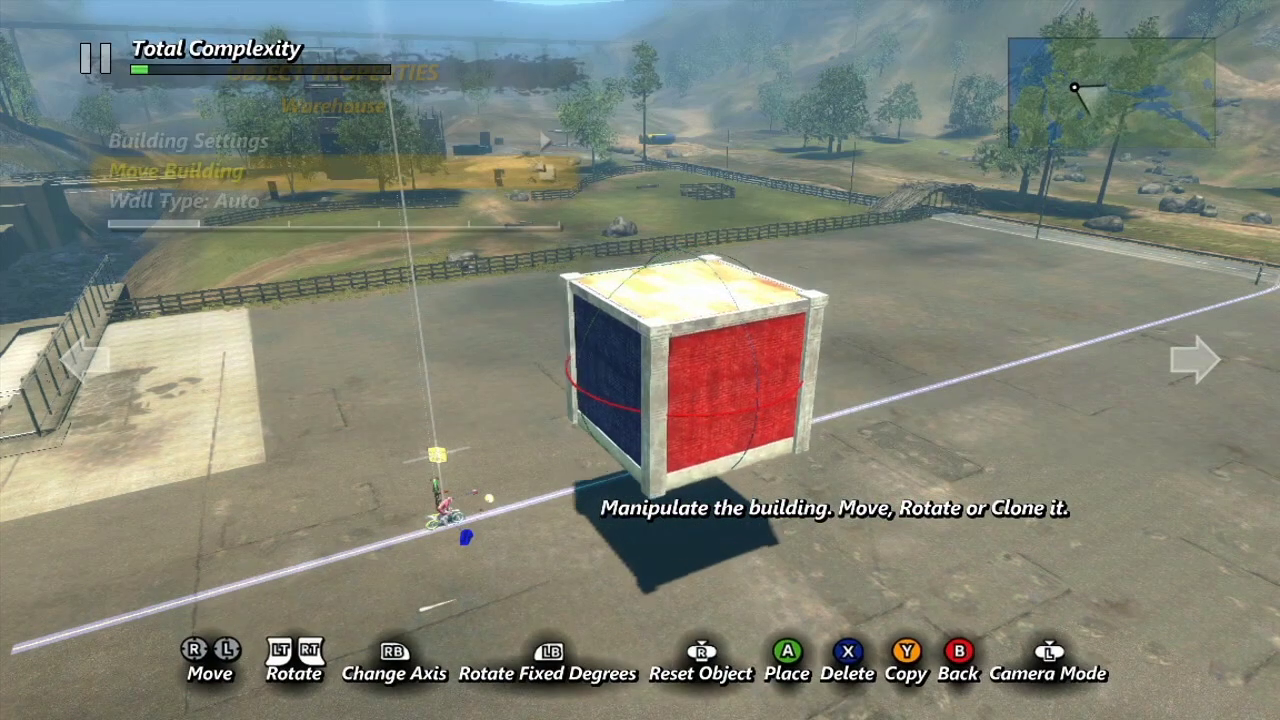
{"action": "key", "text": "Down"}
{"action": "key", "text": "Left"}
{"action": "key", "text": "Tab"}
{"action": "key", "text": "Tab"}
{"action": "key", "text": "Tab"}
{"action": "key", "text": "e"}
{"action": "key", "text": "Right"}
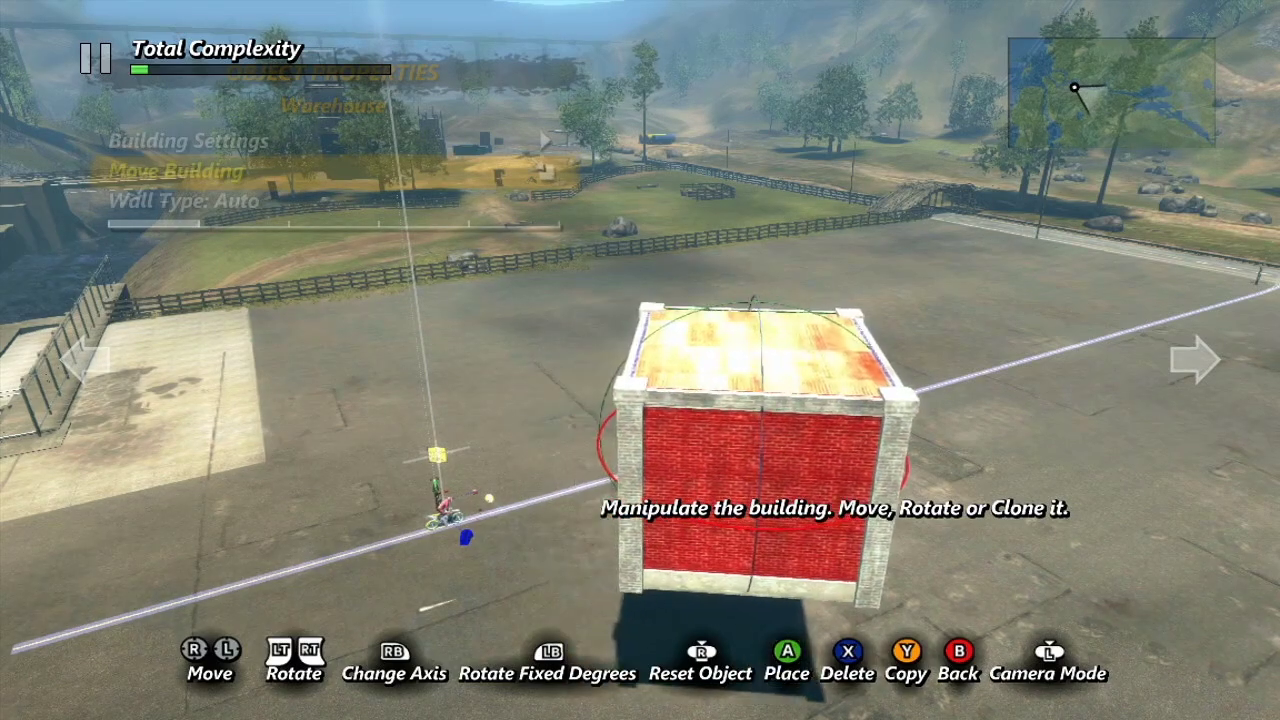
{"action": "key", "text": "Up"}
{"action": "key", "text": "Down"}
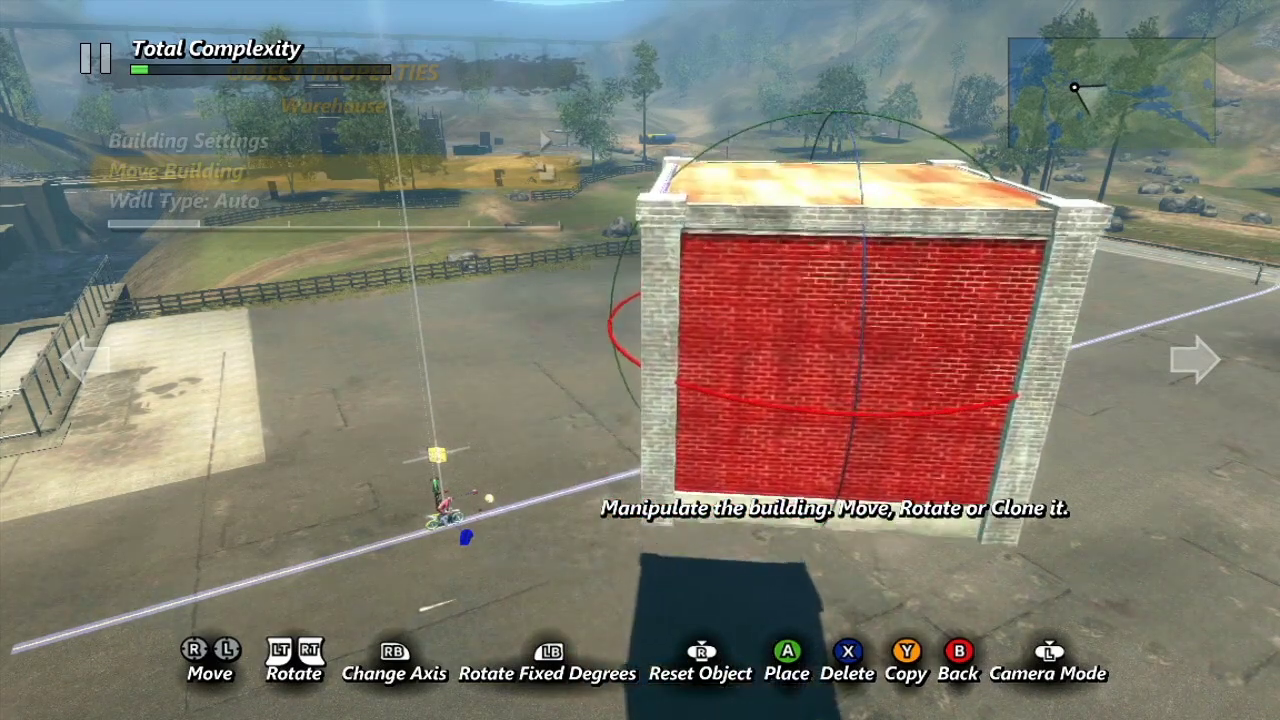
{"action": "key", "text": "Return"}
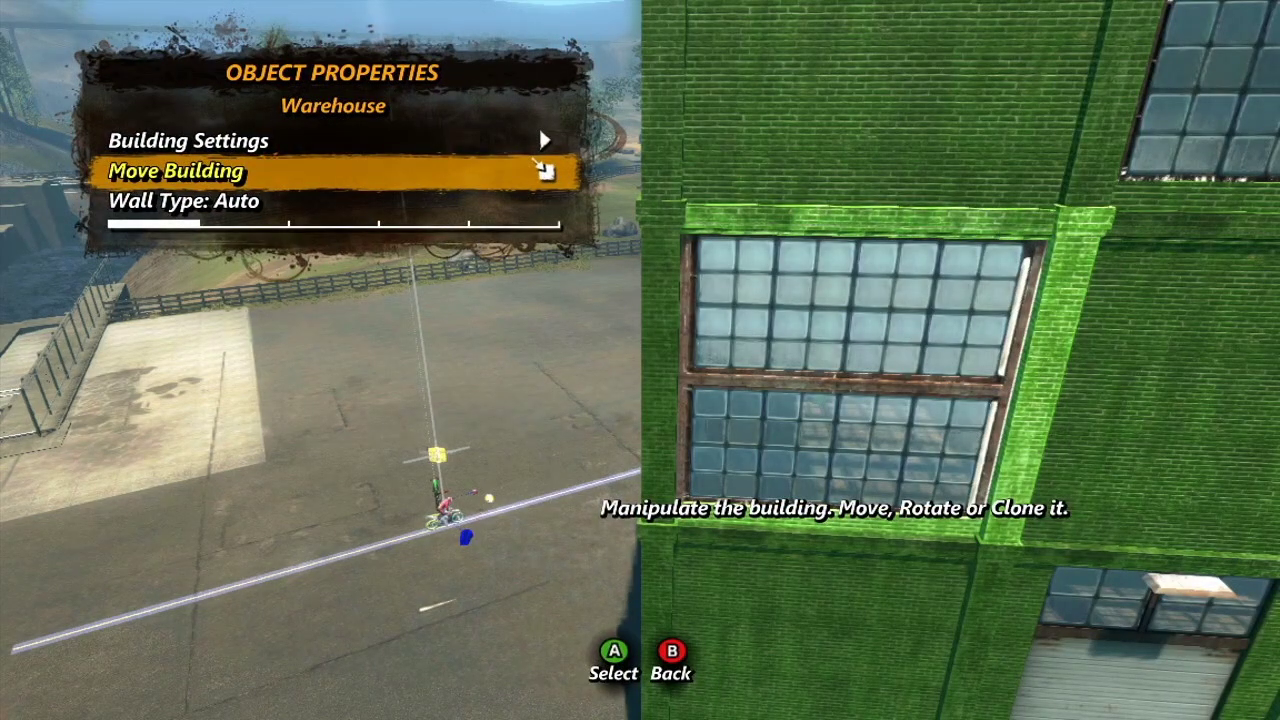
Step: Set the wall type of the selected second-storey window wall to Broken and close its properties
{"action": "key", "text": "Down"}
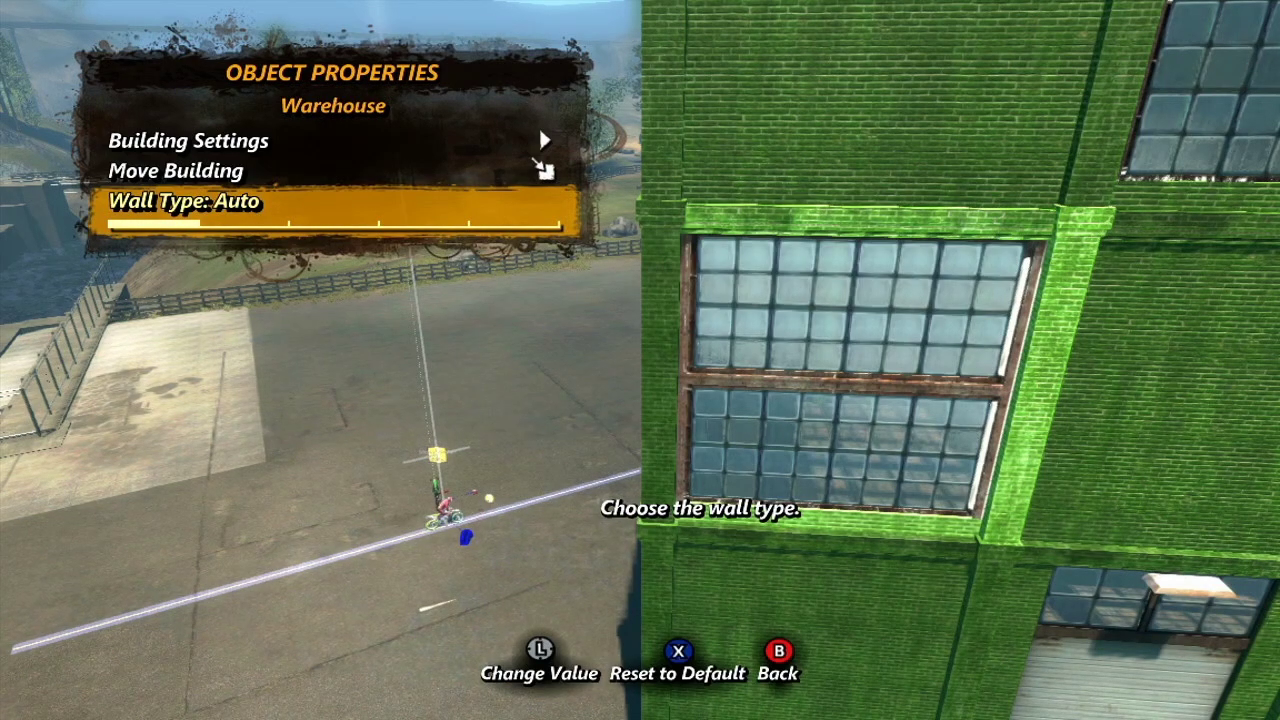
{"action": "key", "text": "Right"}
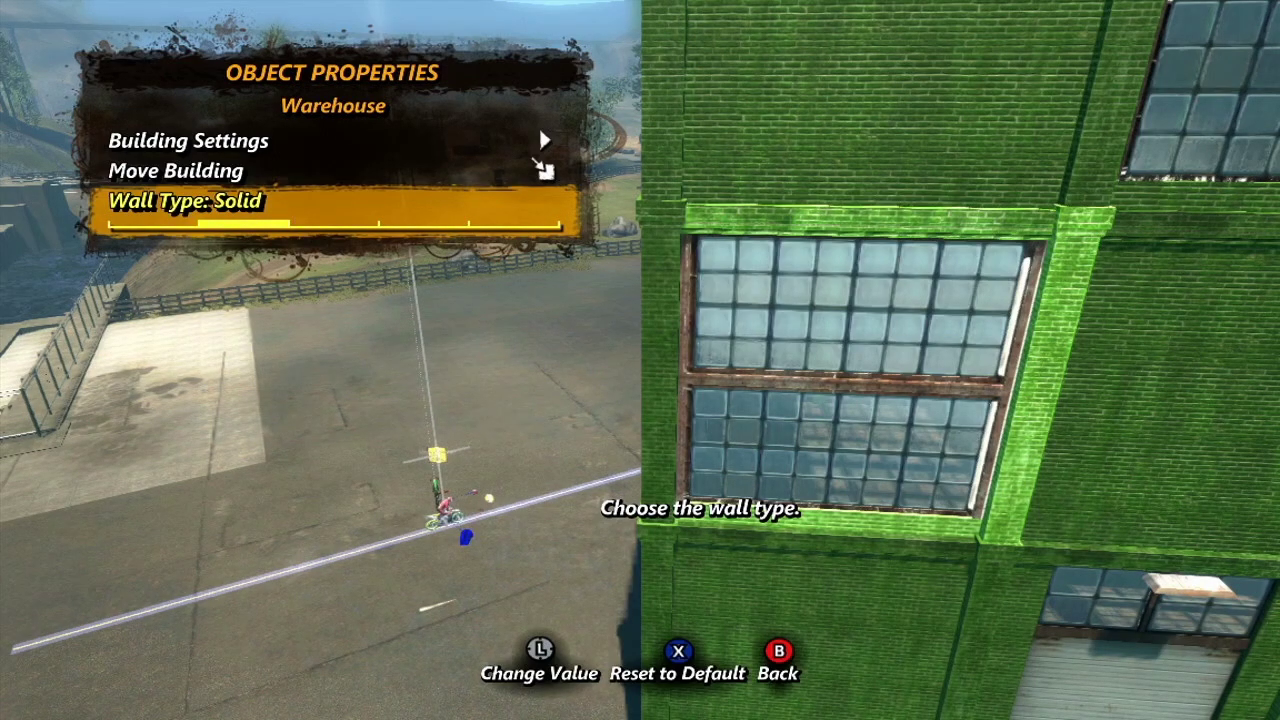
{"action": "key", "text": "Right"}
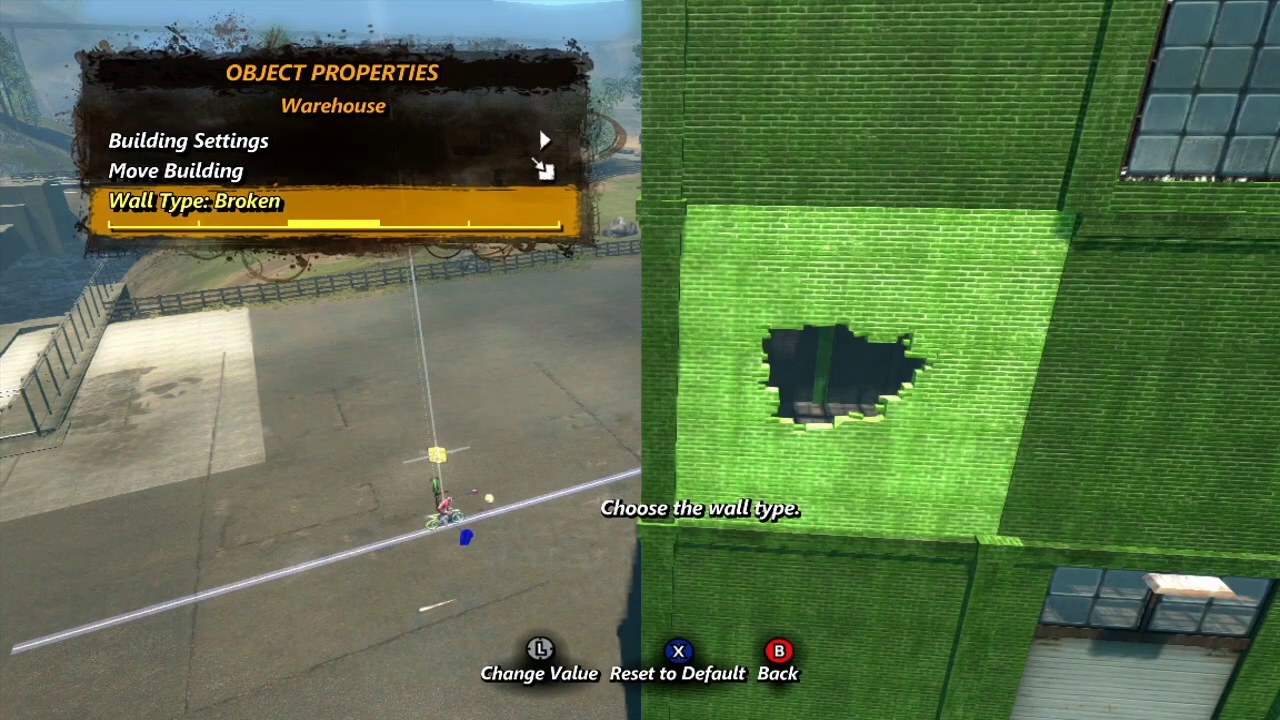
{"action": "key", "text": "Escape"}
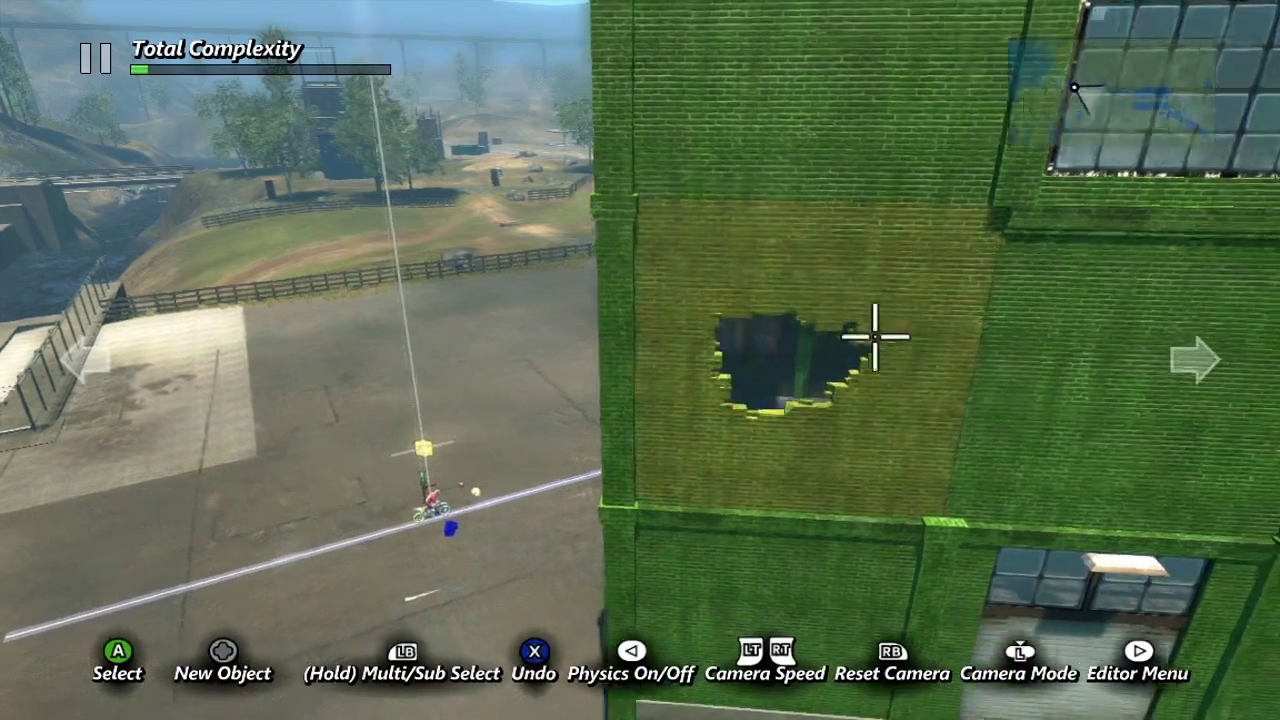
Step: Select the solid middle wall on the second storey and set its wall type to User Defined, previewing Broken and Empty
{"action": "left_click", "coordinate": [943, 354]}
{"action": "key", "text": "Up"}
{"action": "key", "text": "Down"}
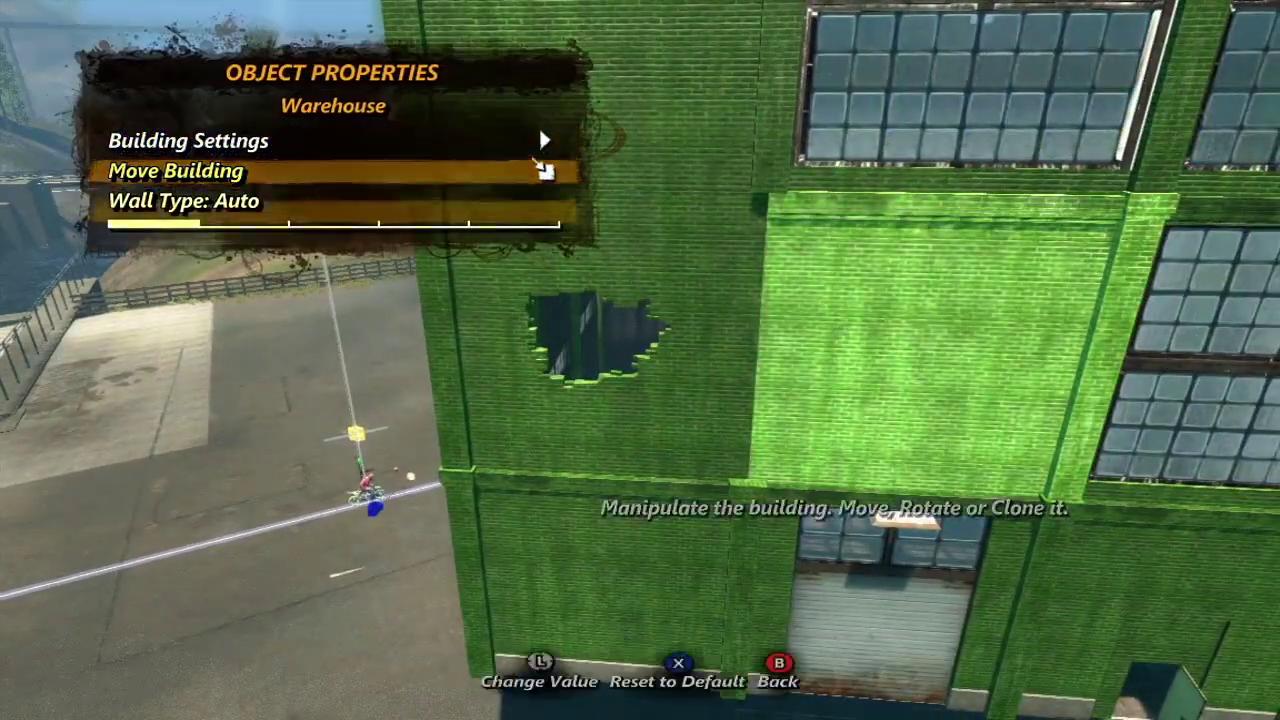
{"action": "key", "text": "Down"}
{"action": "key", "text": "Right"}
{"action": "key", "text": "Right"}
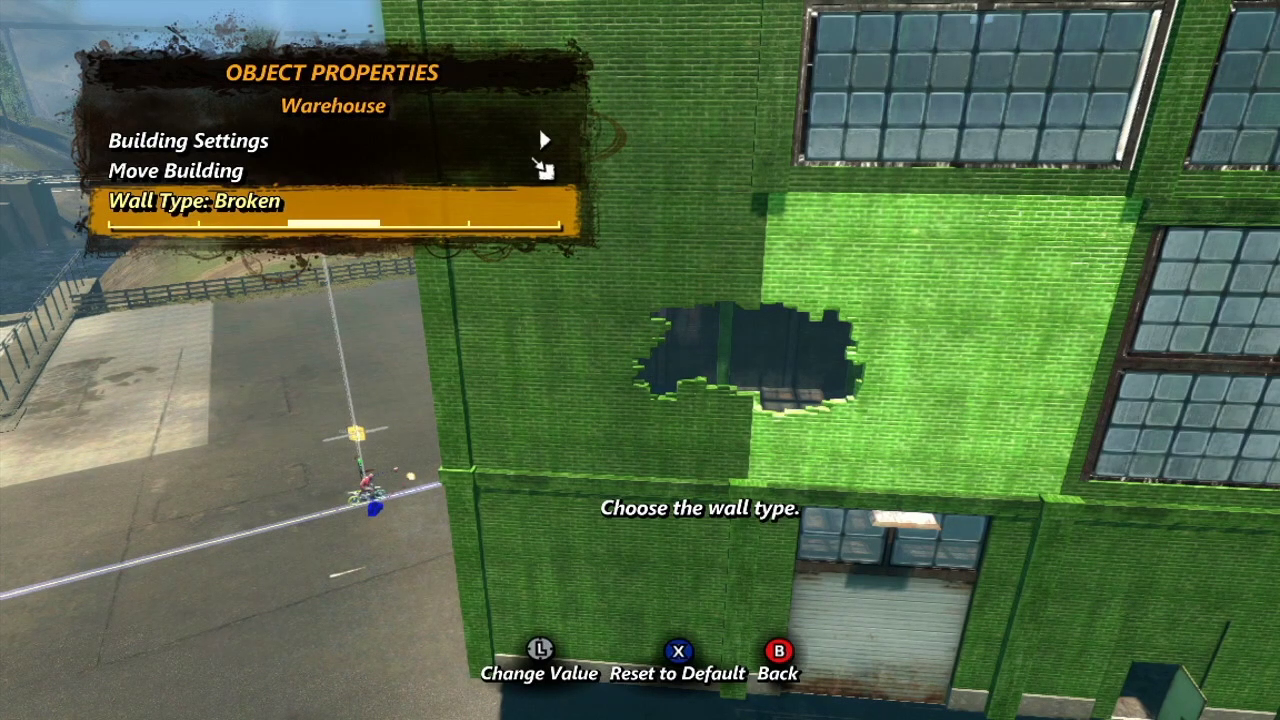
{"action": "key", "text": "Right"}
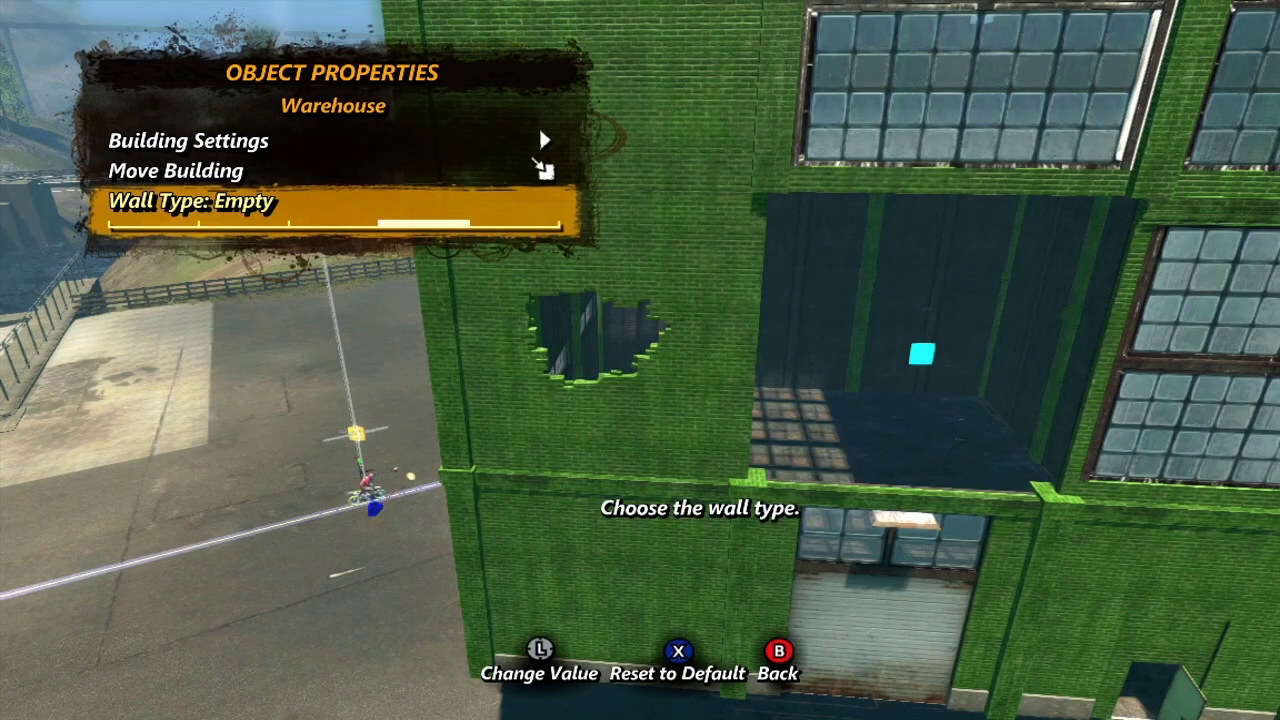
{"action": "key", "text": "Right"}
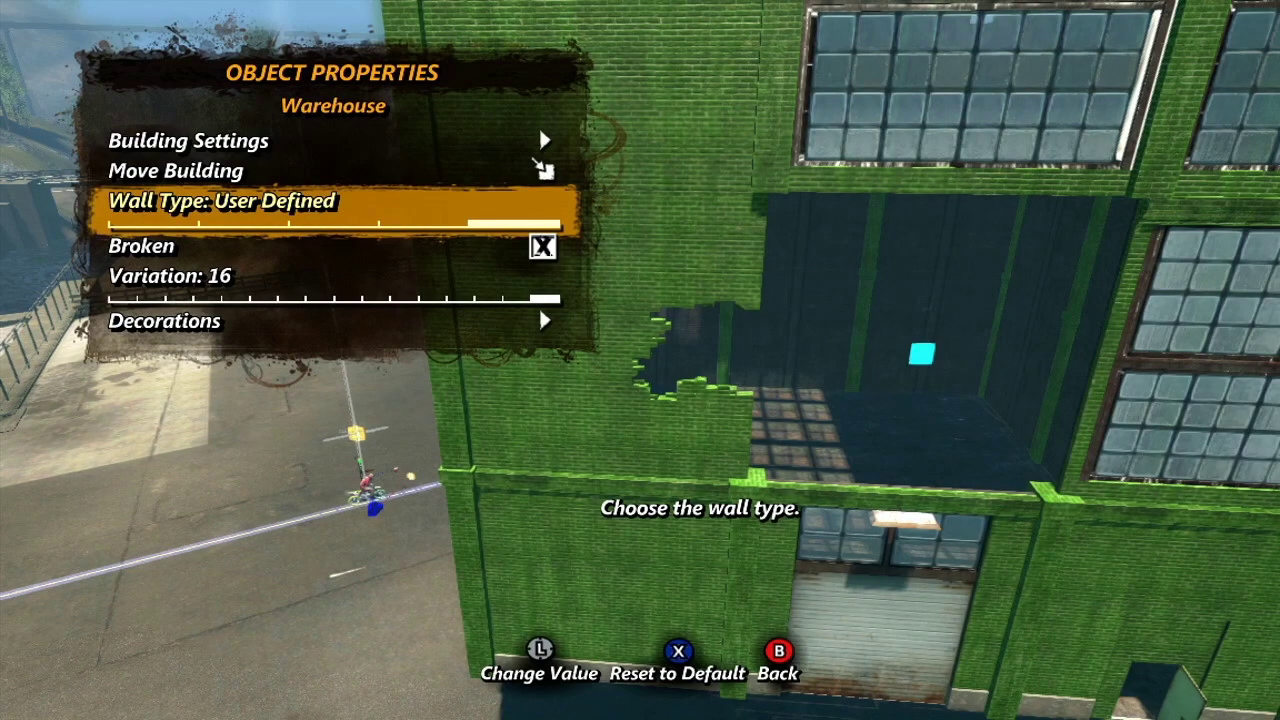
Step: Toggle the middle wall's Broken option off and back on, and set its Variation to 12
{"action": "key", "text": "Down"}
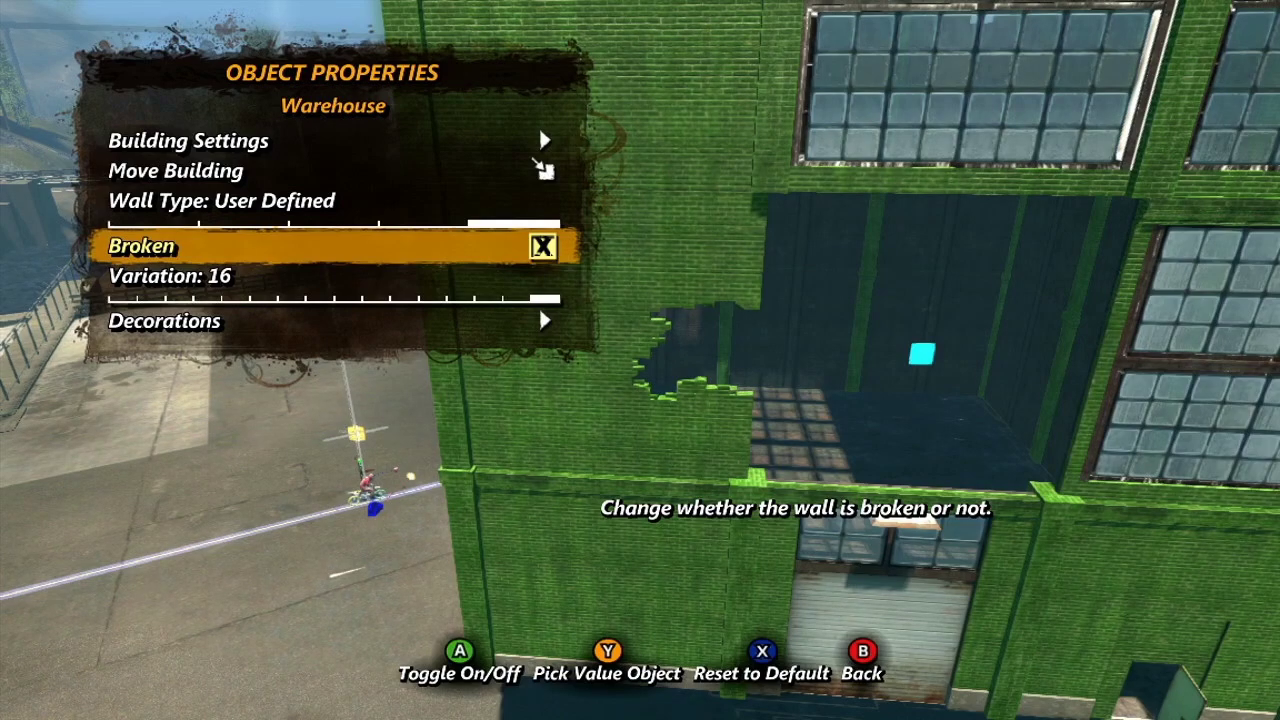
{"action": "key", "text": "Return"}
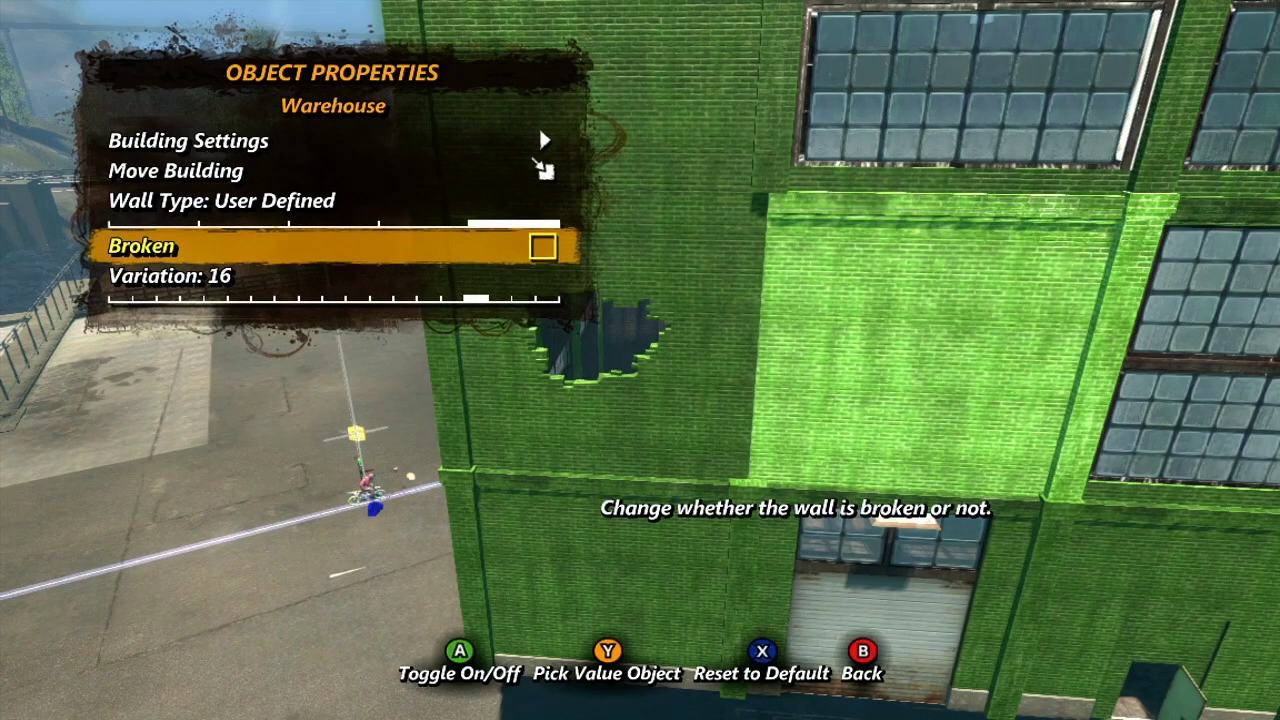
{"action": "key", "text": "Return"}
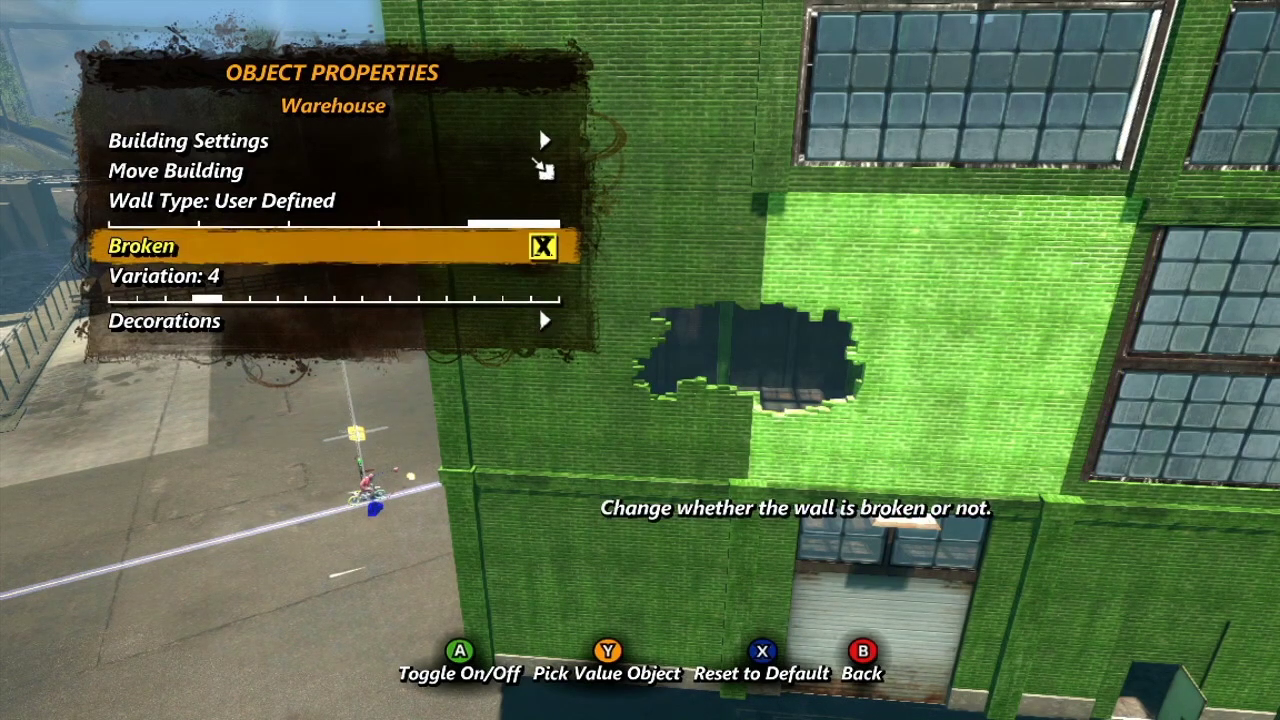
{"action": "key", "text": "Down"}
{"action": "key", "text": "Right"}
{"action": "key", "text": "Right"}
{"action": "key", "text": "Right"}
{"action": "key", "text": "Right"}
{"action": "key", "text": "Right"}
{"action": "key", "text": "Right"}
{"action": "key", "text": "Right"}
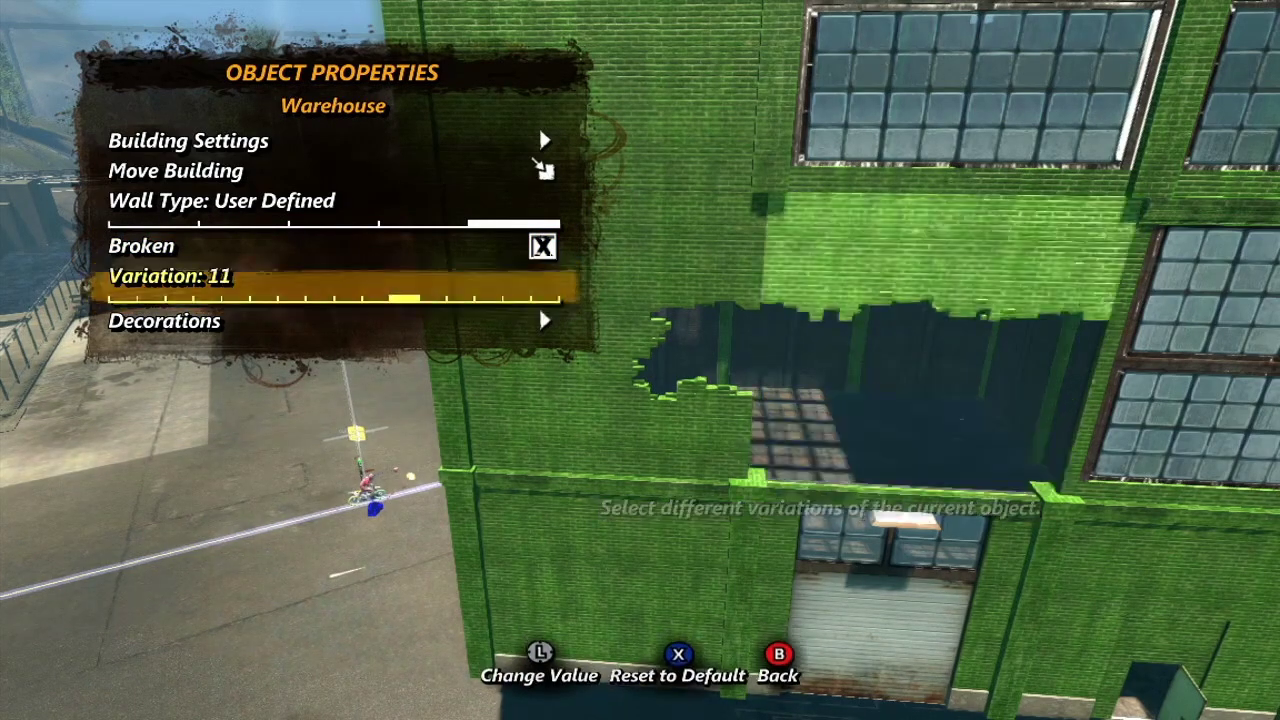
{"action": "key", "text": "Right"}
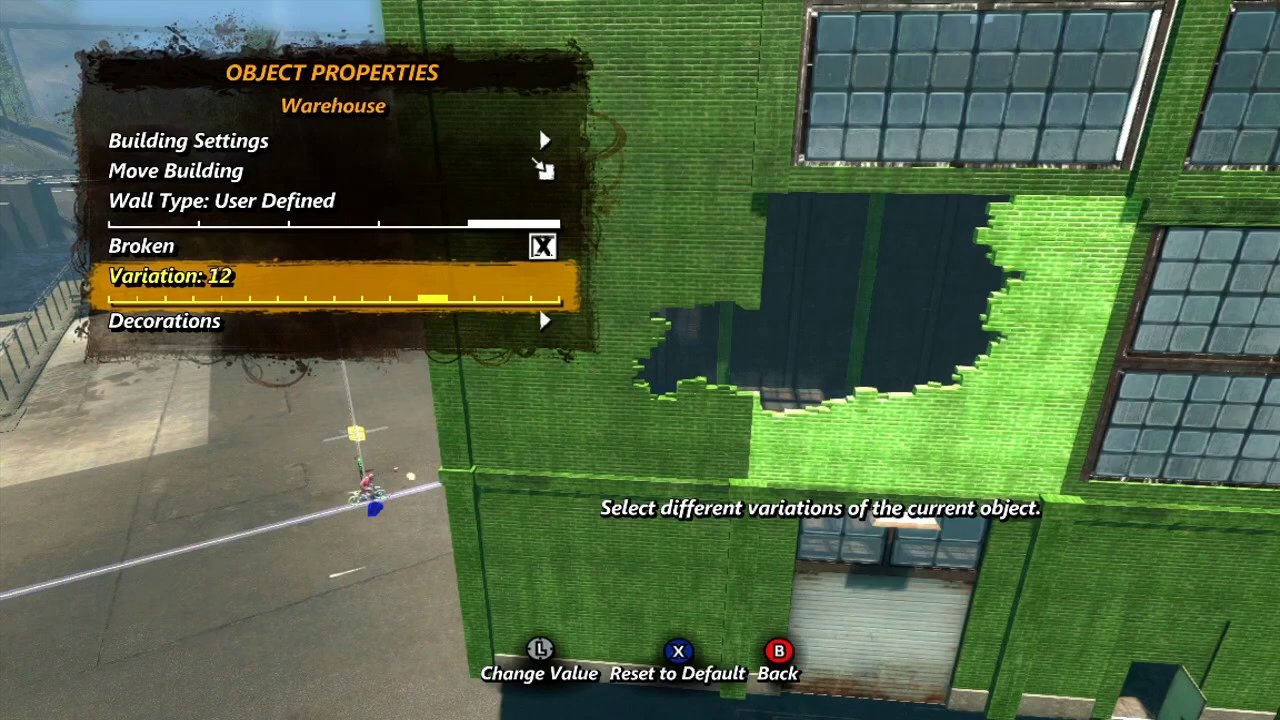
Step: Try Decorations 1 and 2 on the broken middle wall, keep only Decoration 3 enabled, and close the properties
{"action": "key", "text": "Down"}
{"action": "key", "text": "Return"}
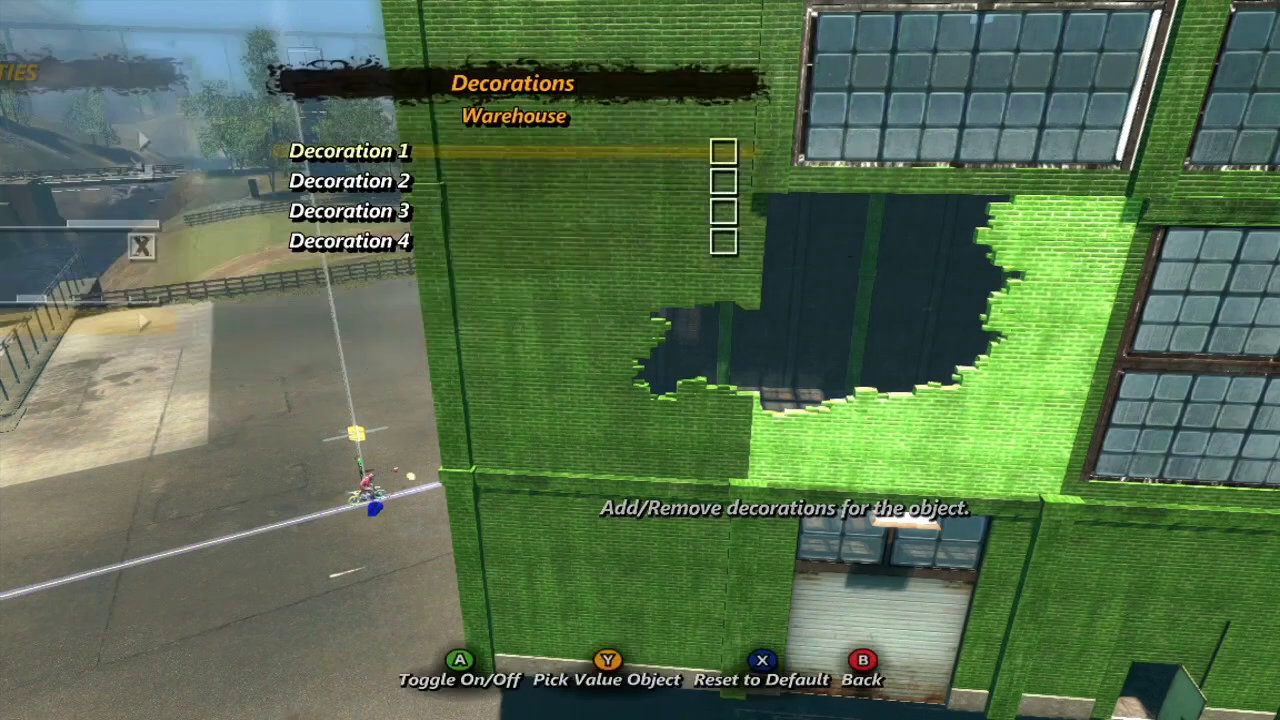
{"action": "key", "text": "Return"}
{"action": "key", "text": "Return"}
{"action": "key", "text": "Down"}
{"action": "key", "text": "Return"}
{"action": "key", "text": "Return"}
{"action": "key", "text": "Down"}
{"action": "key", "text": "Return"}
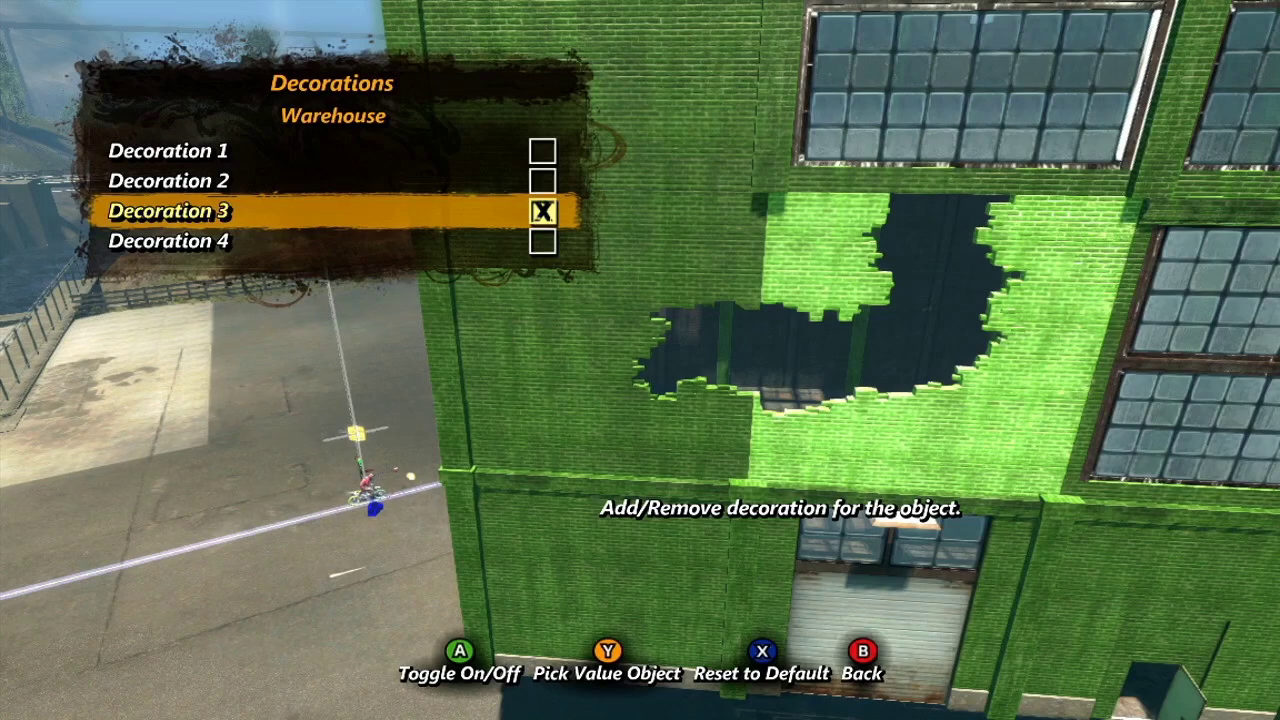
{"action": "key", "text": "Escape"}
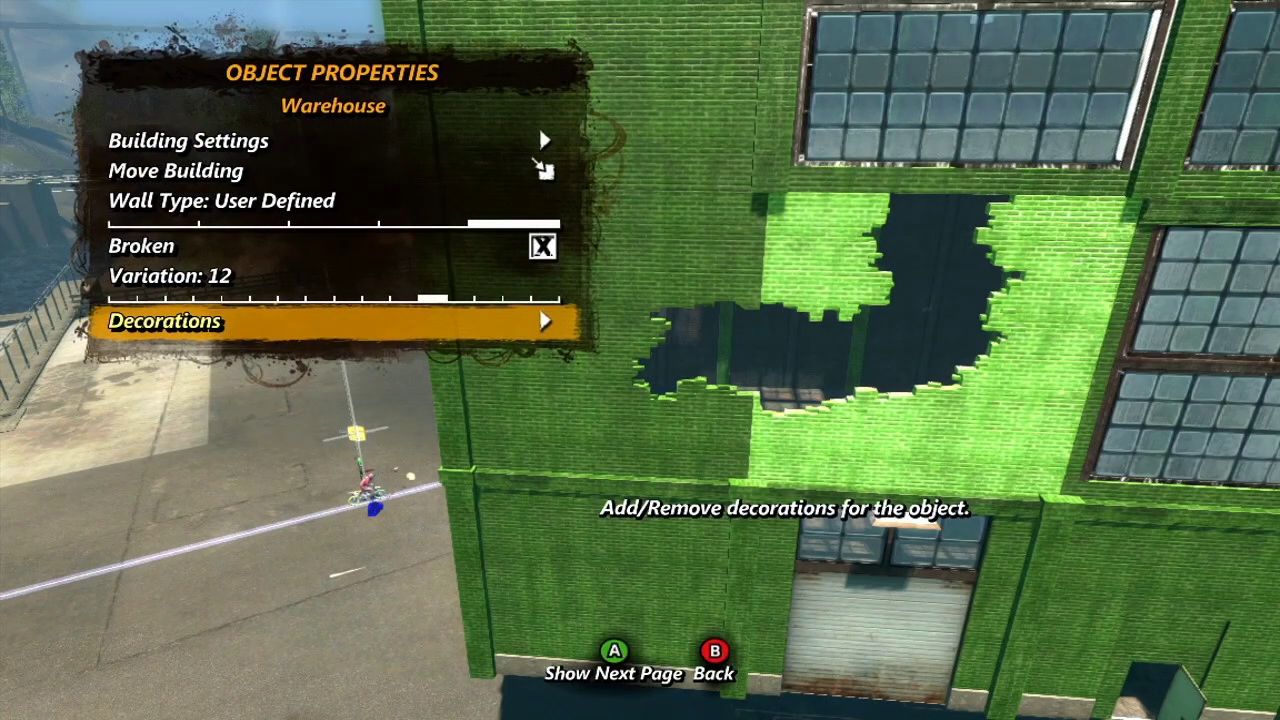
{"action": "key", "text": "Escape"}
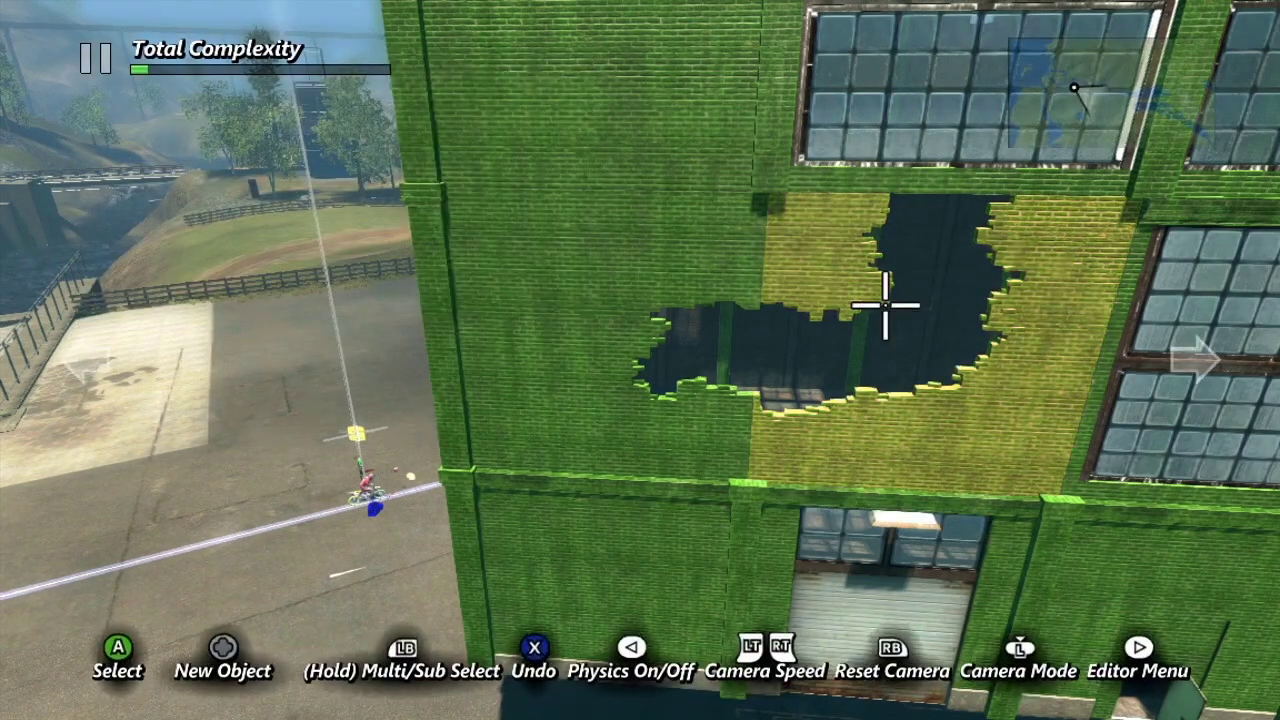
Step: Sub-select the small door in the front wall's ground floor, and pick the middle wall section with the roller door
{"action": "scroll", "coordinate": [885, 305], "scroll_direction": "down", "scroll_amount": 5}
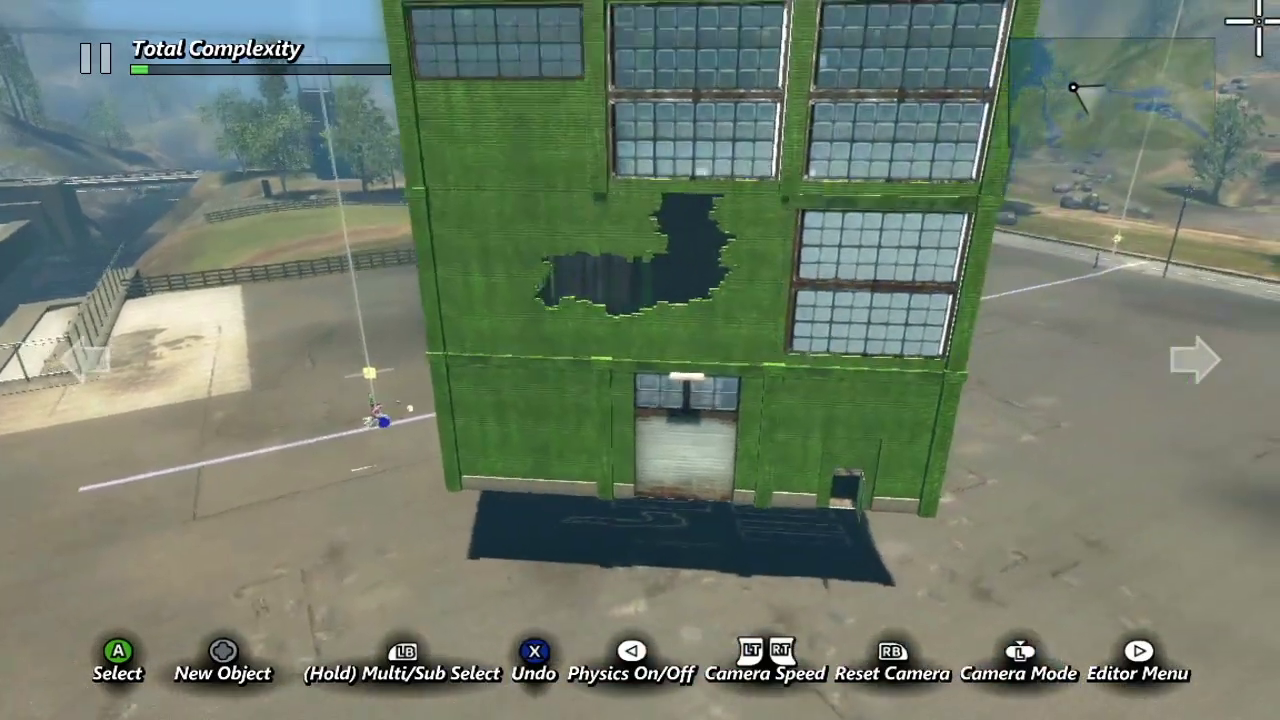
{"action": "scroll", "coordinate": [1152, 187], "scroll_direction": "down", "scroll_amount": 3}
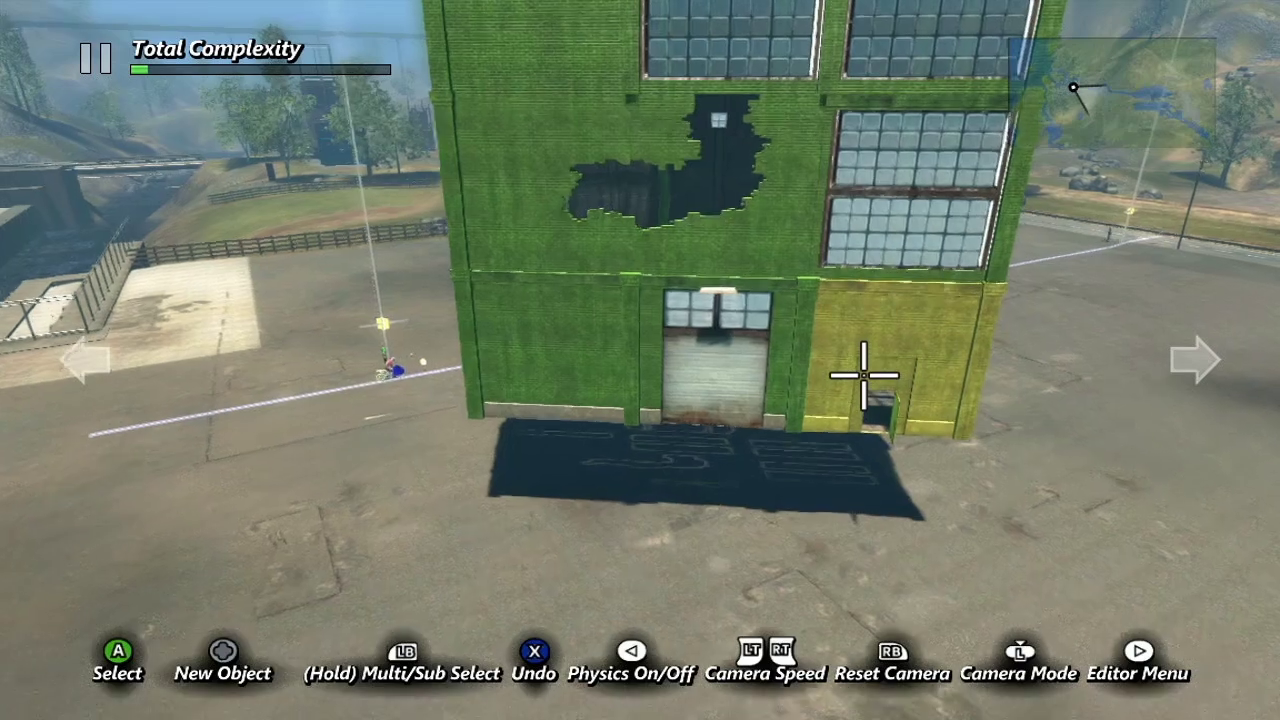
{"action": "key", "text": "ctrl"}
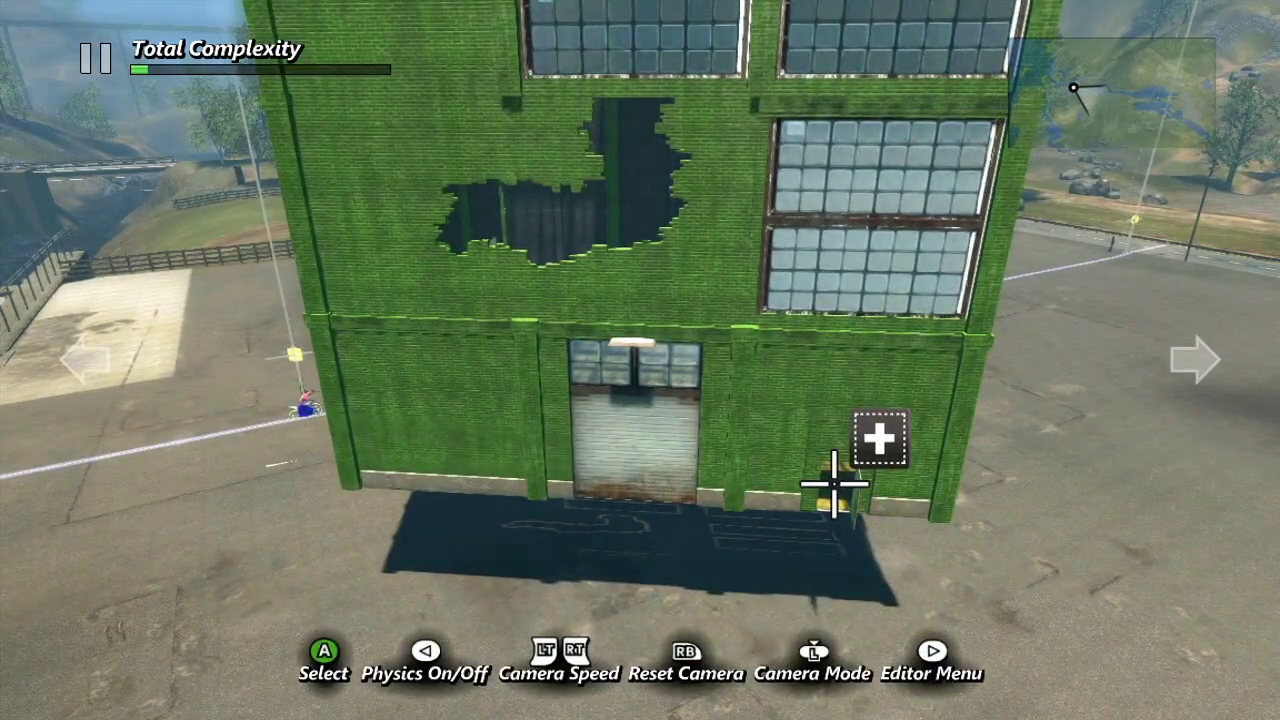
{"action": "left_click", "coordinate": [835, 484]}
{"action": "left_click", "coordinate": [657, 443]}
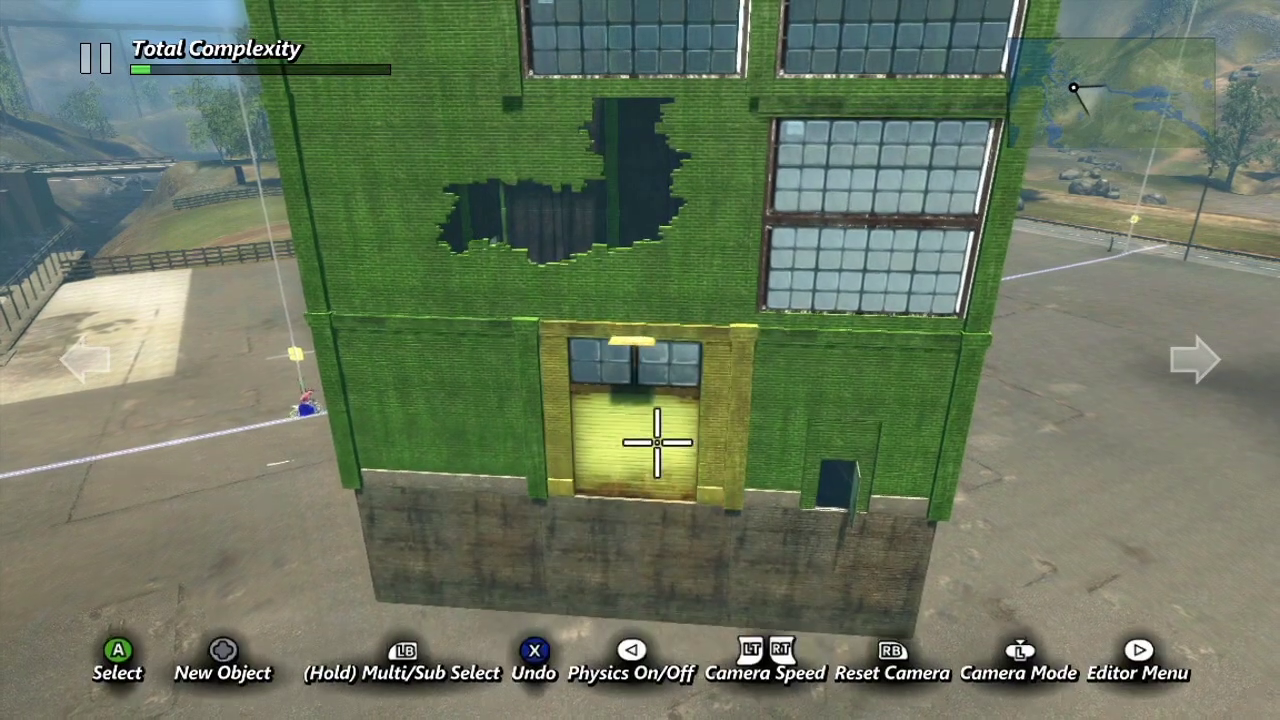